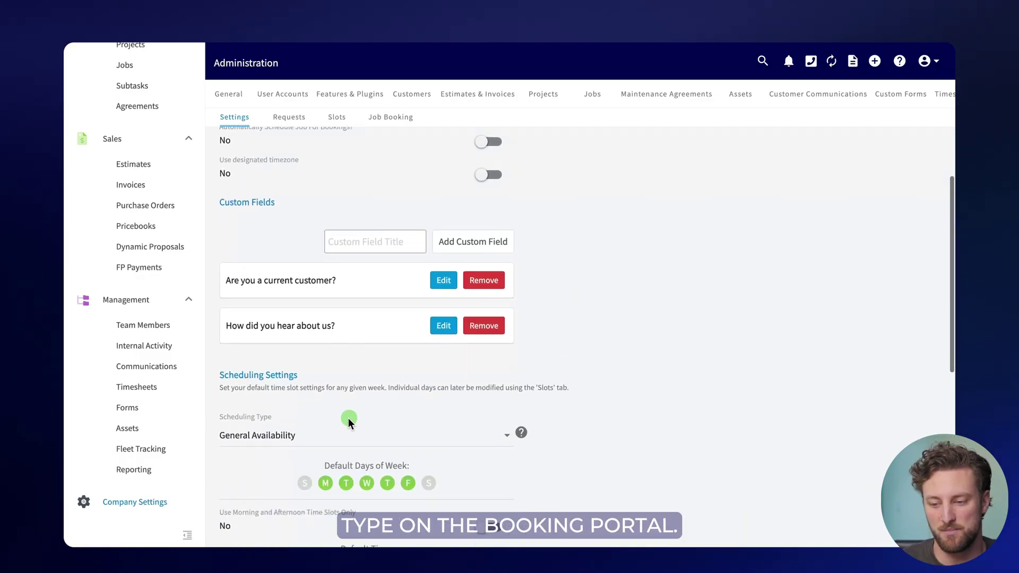
# - Open the Scheduling Type list, which is still set to General Availability
pyautogui.click(349, 419)
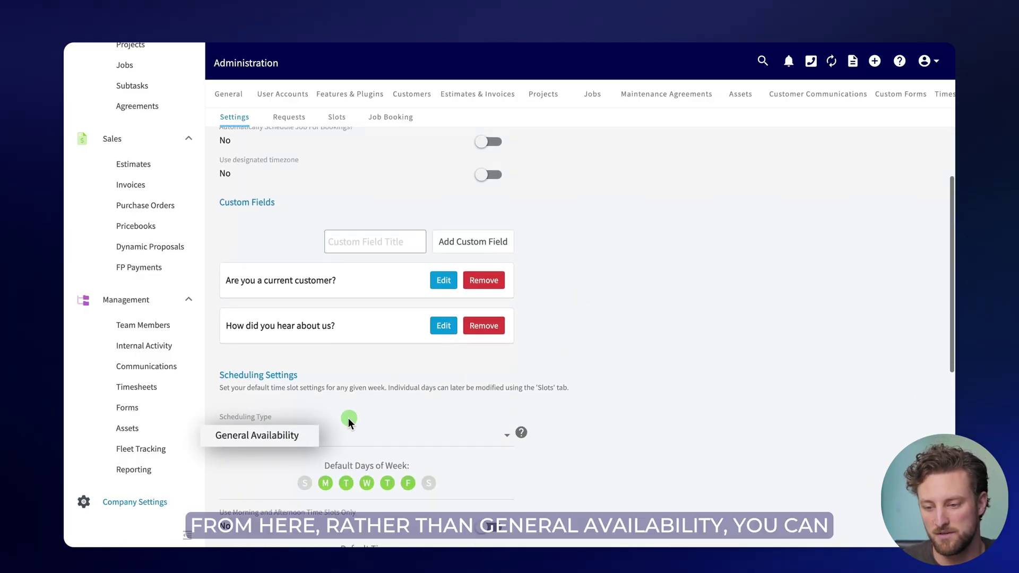
# - Switch the booking portal Scheduling Type from General Availability to Service Specific Availability
pyautogui.click(333, 430)
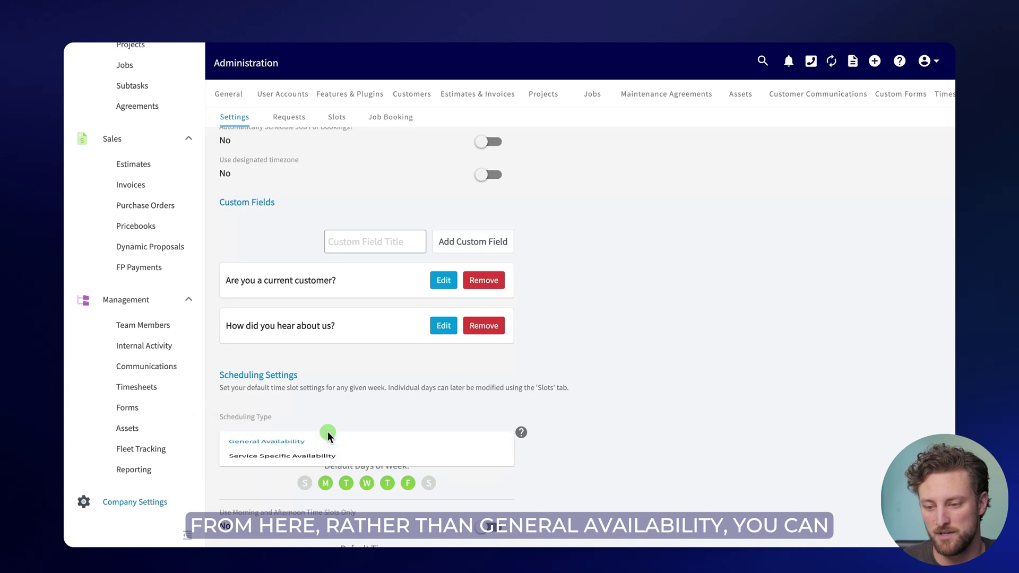
pyautogui.click(316, 463)
pyautogui.scroll(-3, 373, 401)
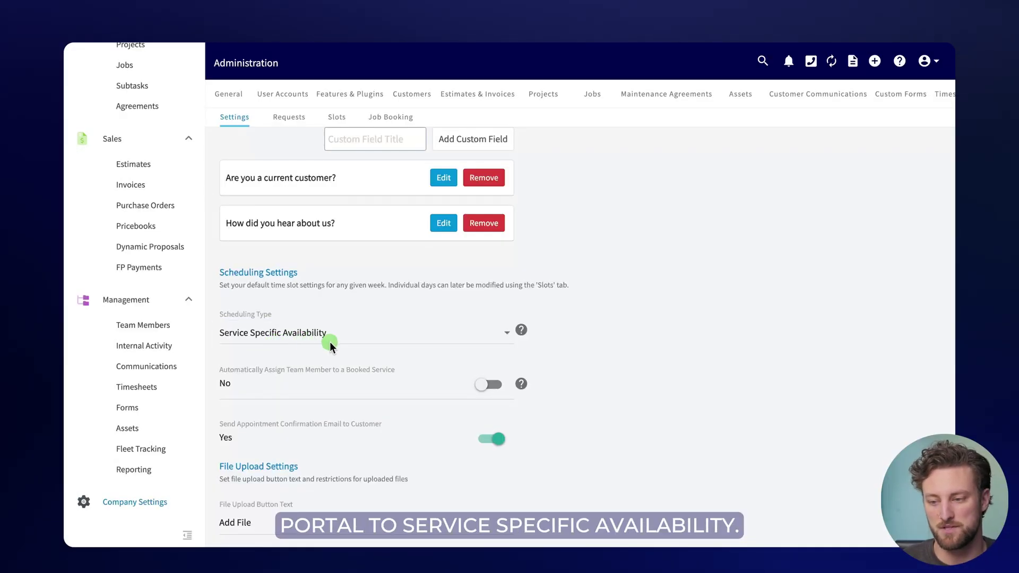
pyautogui.scroll(8, 473, 339)
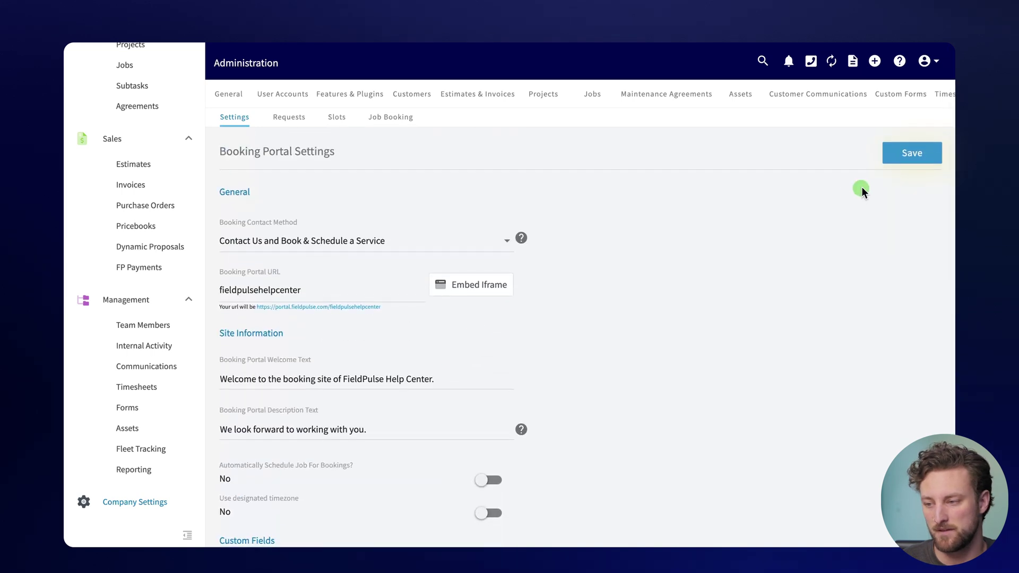
# - Save the booking portal settings and start a new Job Booking service
pyautogui.click(898, 154)
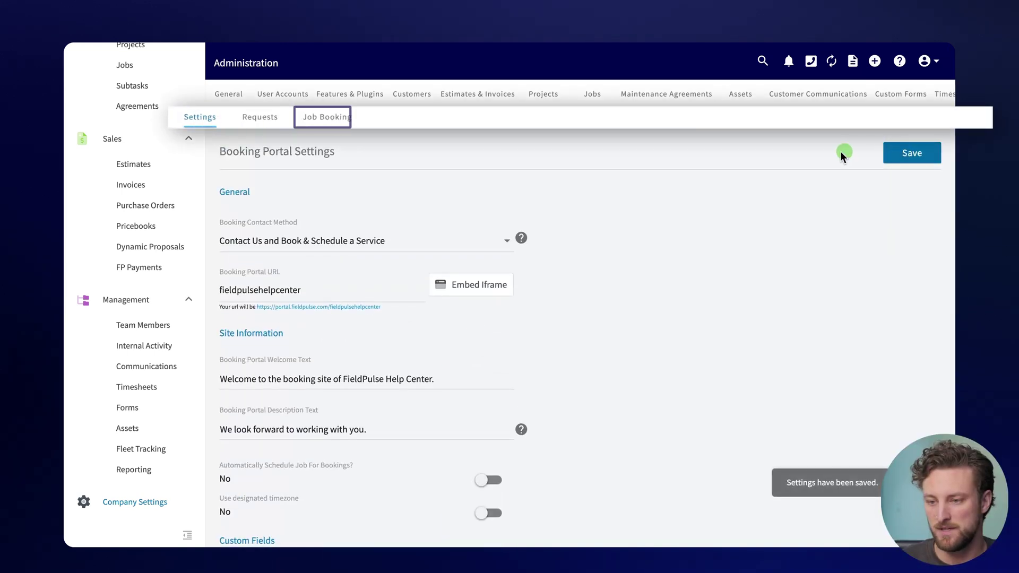
pyautogui.click(343, 118)
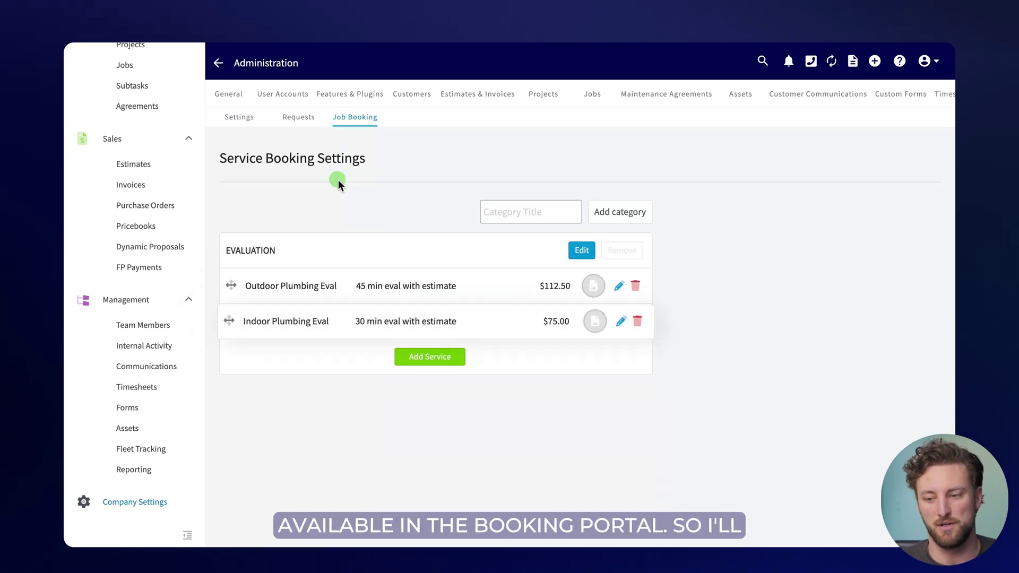
pyautogui.click(405, 357)
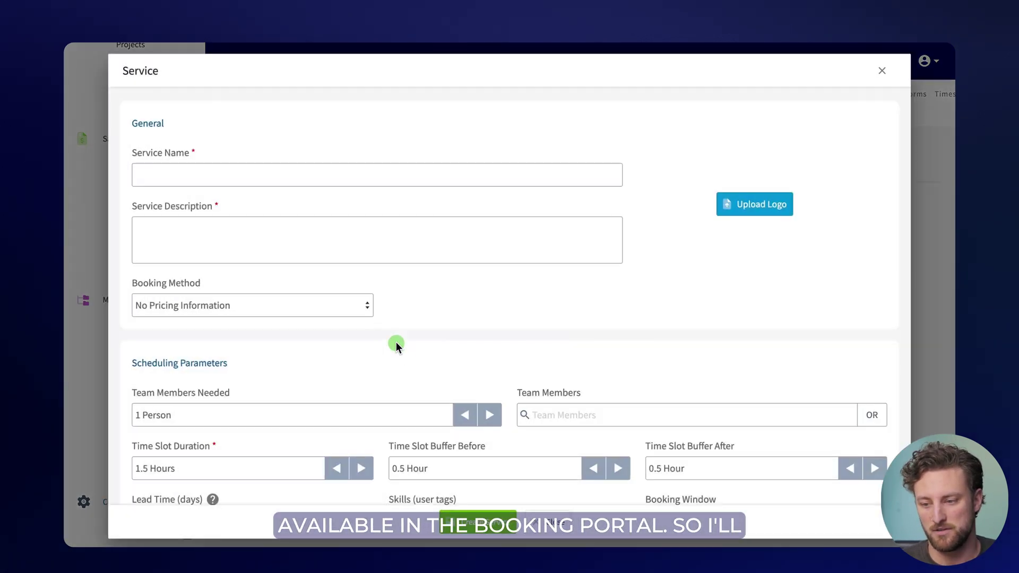
# - Name the service 'leak detection' and describe it as 'estimate a leak for a customer'
pyautogui.click(277, 175)
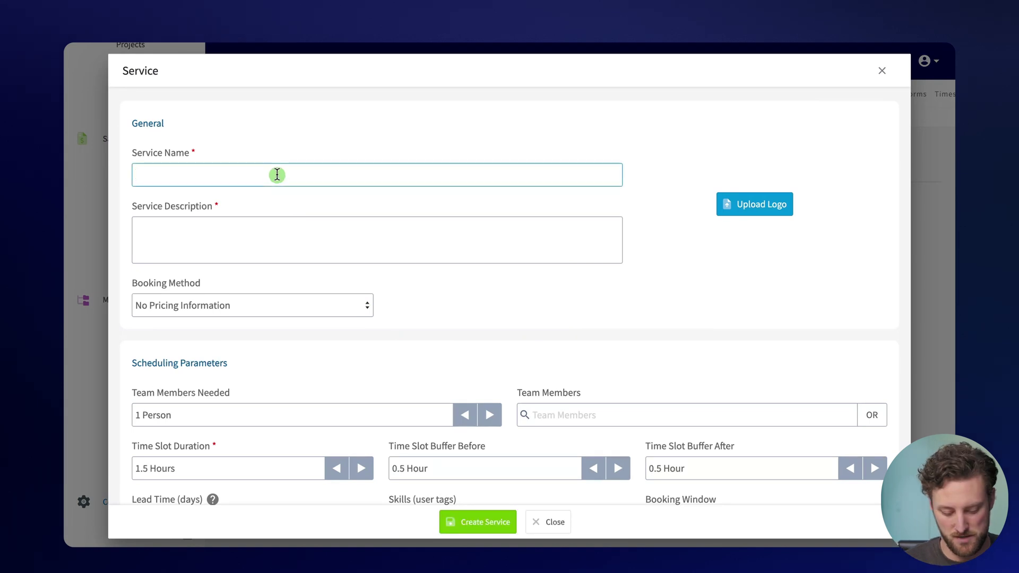
pyautogui.write('leak detection')
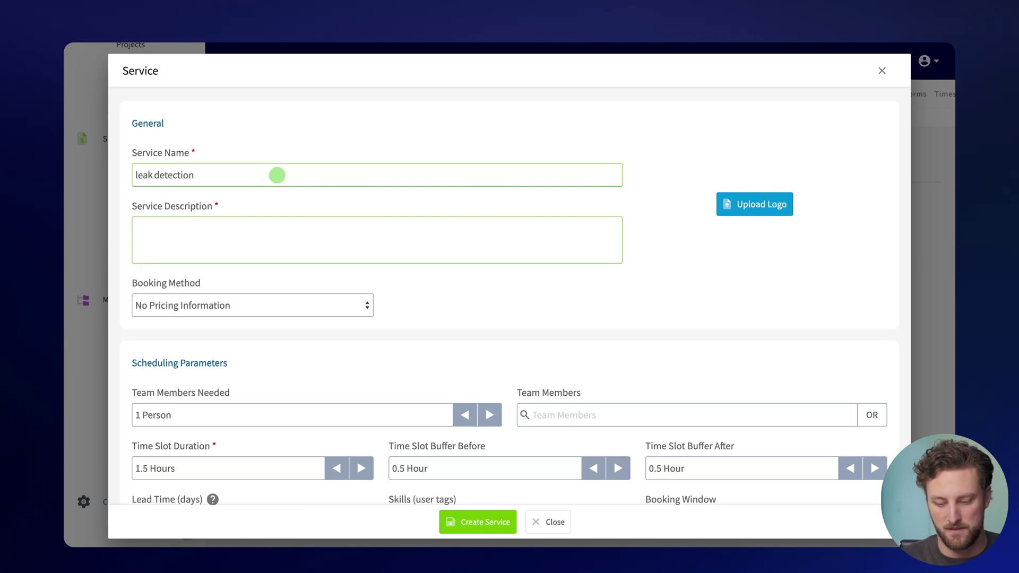
pyautogui.press('Tab')
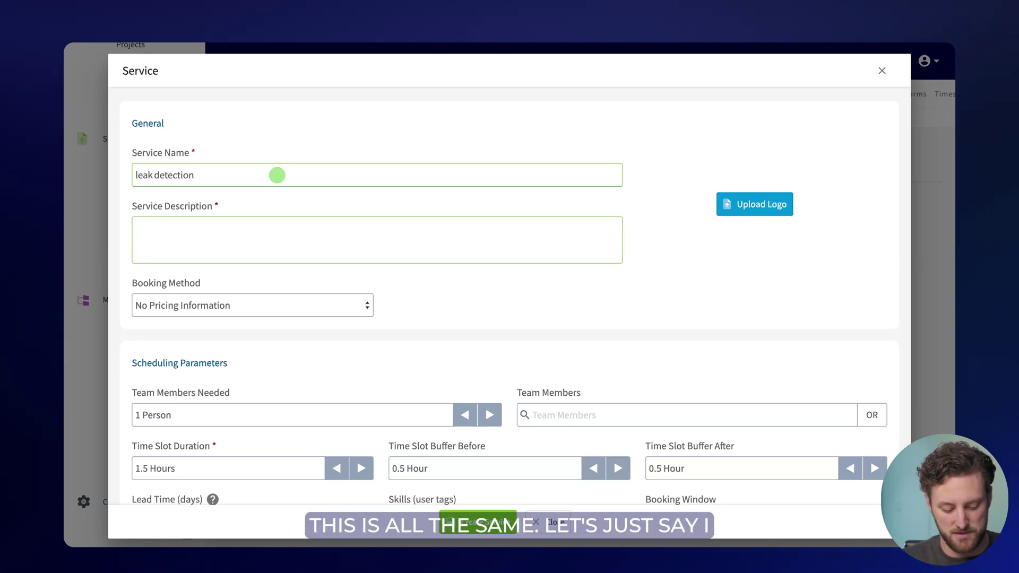
pyautogui.write('estimate a leak')
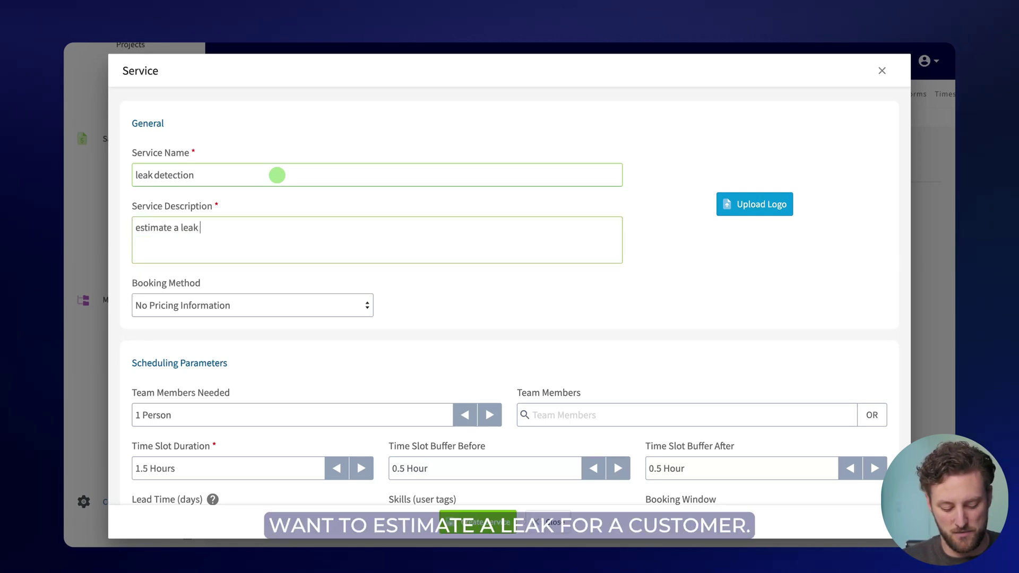
pyautogui.write(' for a customer')
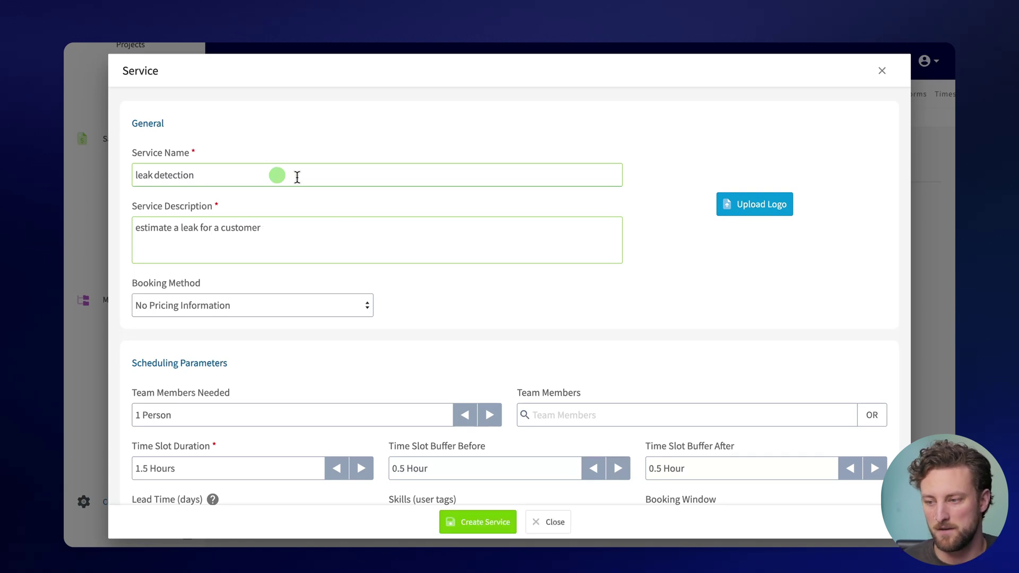
pyautogui.scroll(-3, 335, 281)
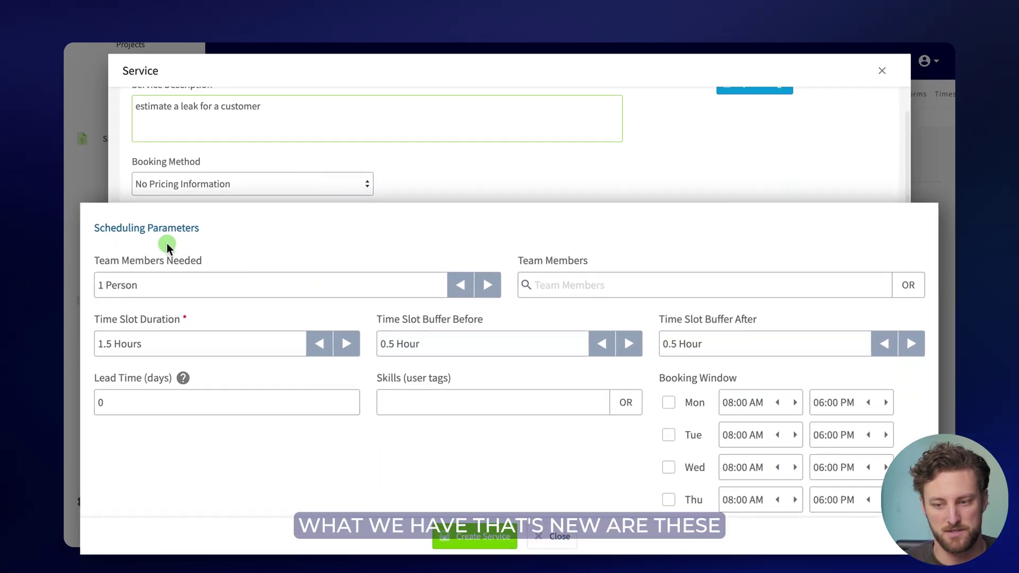
# - Set Team Members Needed to 1 Person and add four Installation Crew members as eligible
pyautogui.scroll(-1, 240, 239)
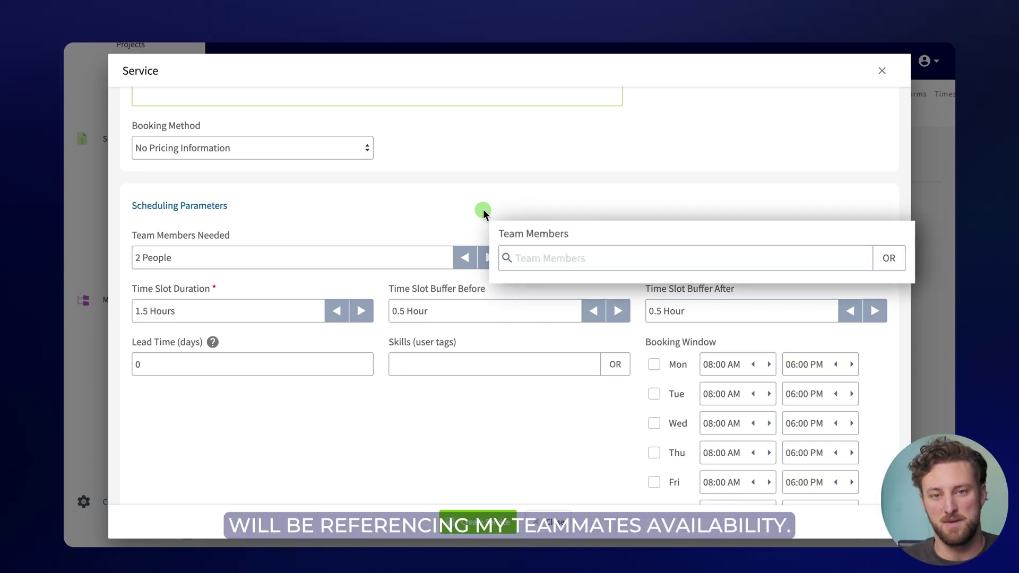
pyautogui.click(465, 259)
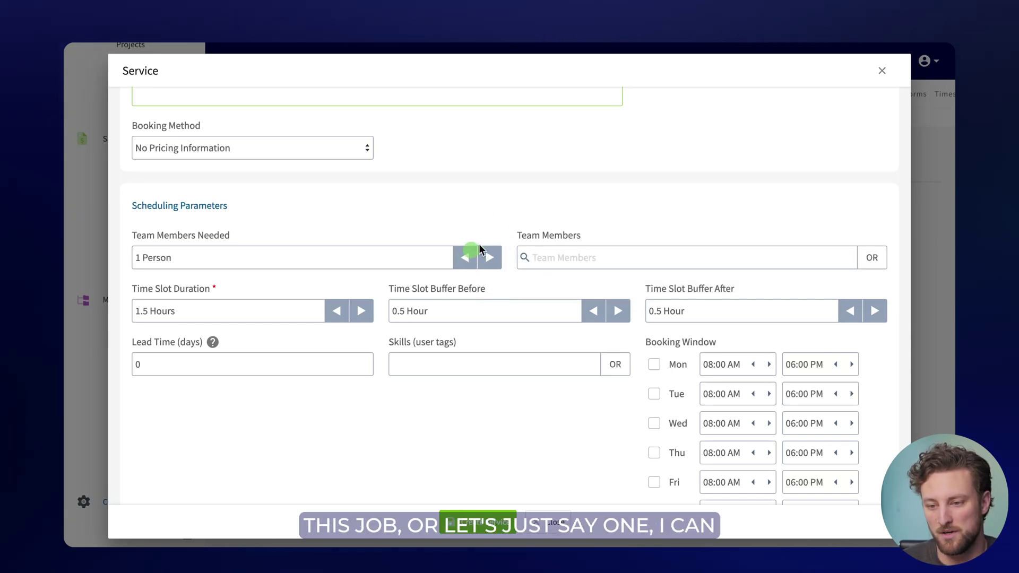
pyautogui.click(564, 253)
pyautogui.click(873, 285)
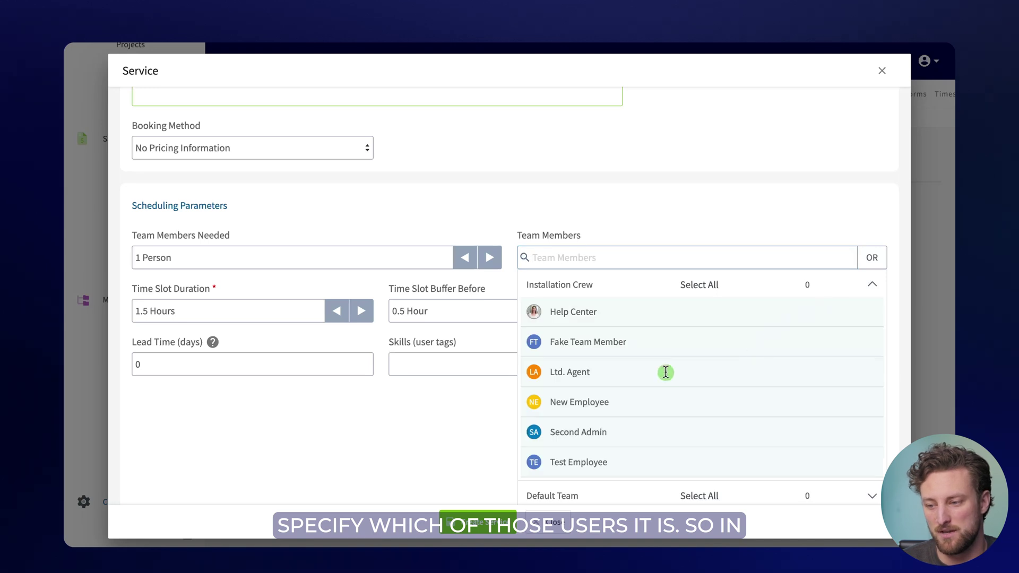
pyautogui.click(666, 373)
pyautogui.click(647, 401)
pyautogui.click(644, 431)
pyautogui.click(641, 461)
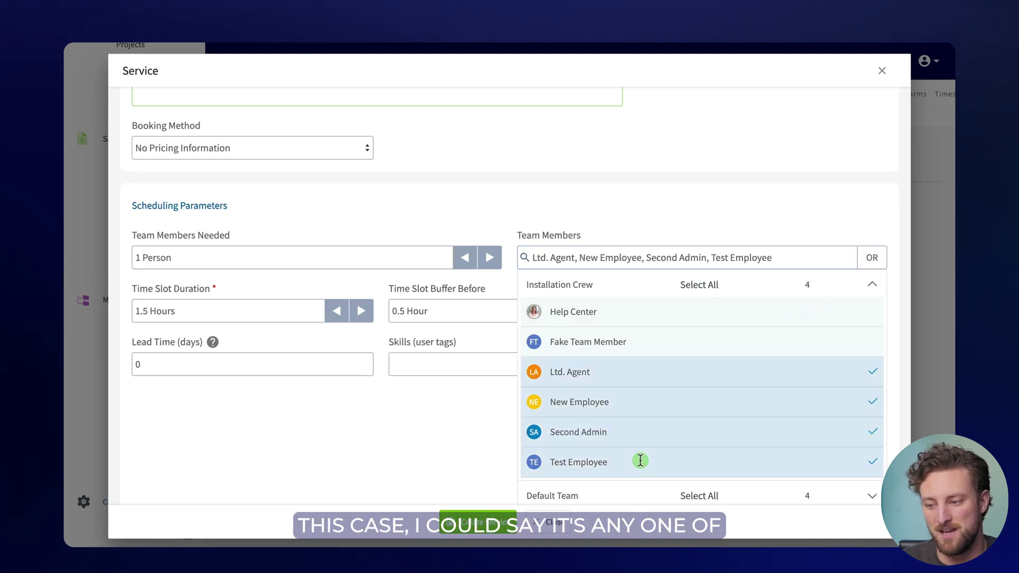
# - Lengthen the Time Slot Duration to 2 Hours and adjust the buffer time before each slot
pyautogui.click(760, 214)
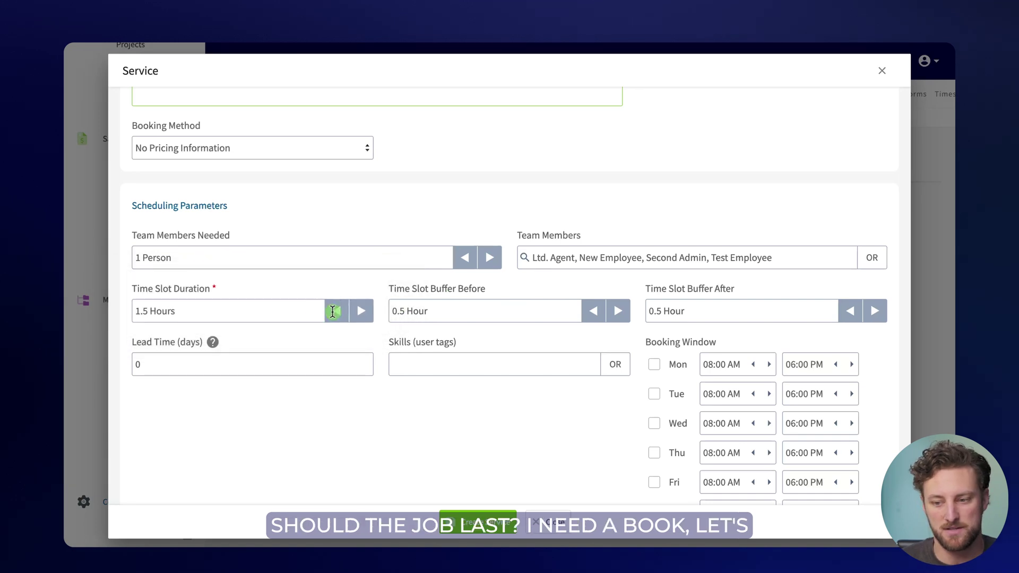
pyautogui.click(360, 313)
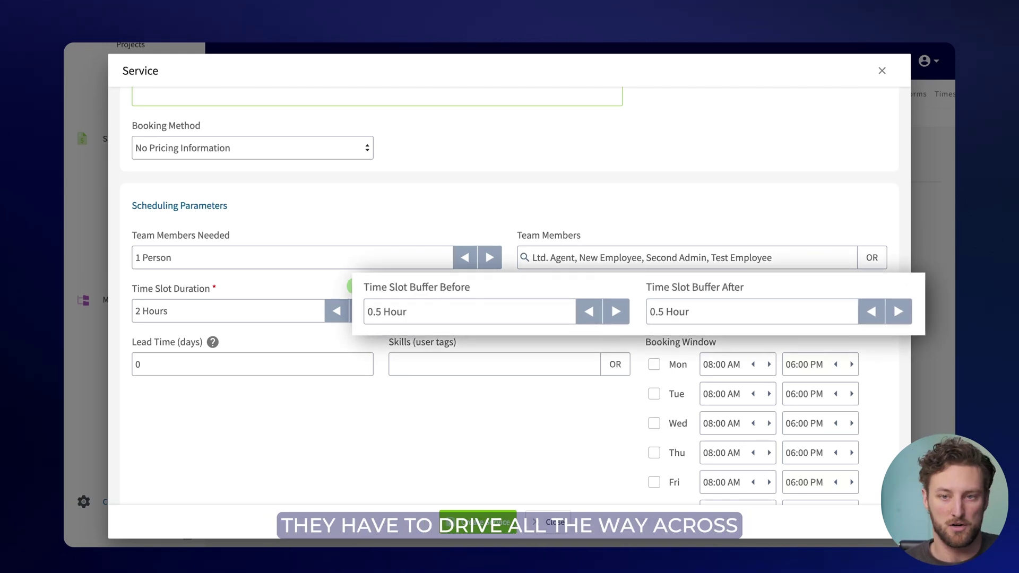
pyautogui.click(616, 312)
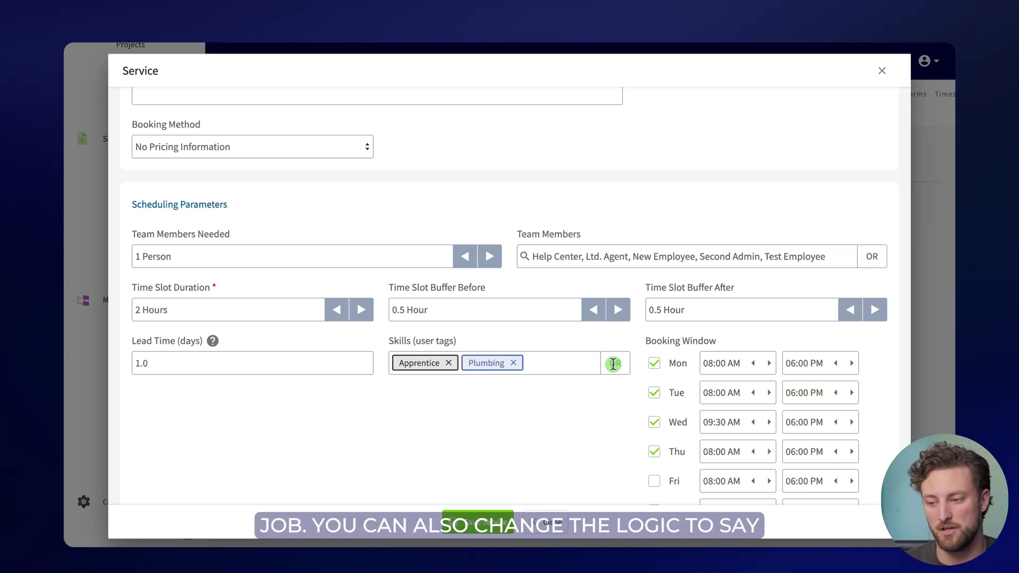
# - Switch the Skills matching logic from OR to AND, requiring both Apprentice and Plumbing
pyautogui.click(614, 364)
pyautogui.click(620, 393)
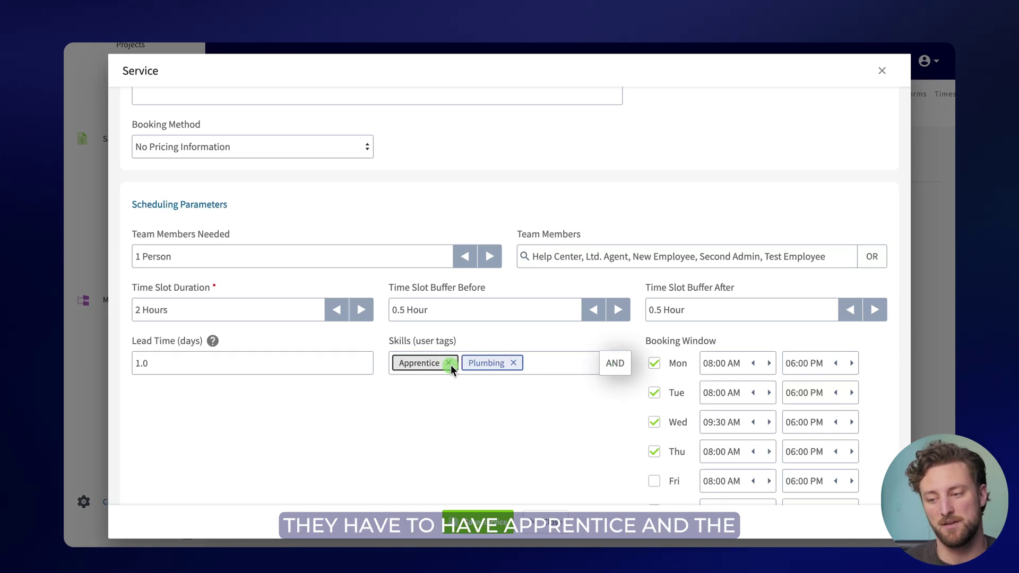
pyautogui.click(614, 364)
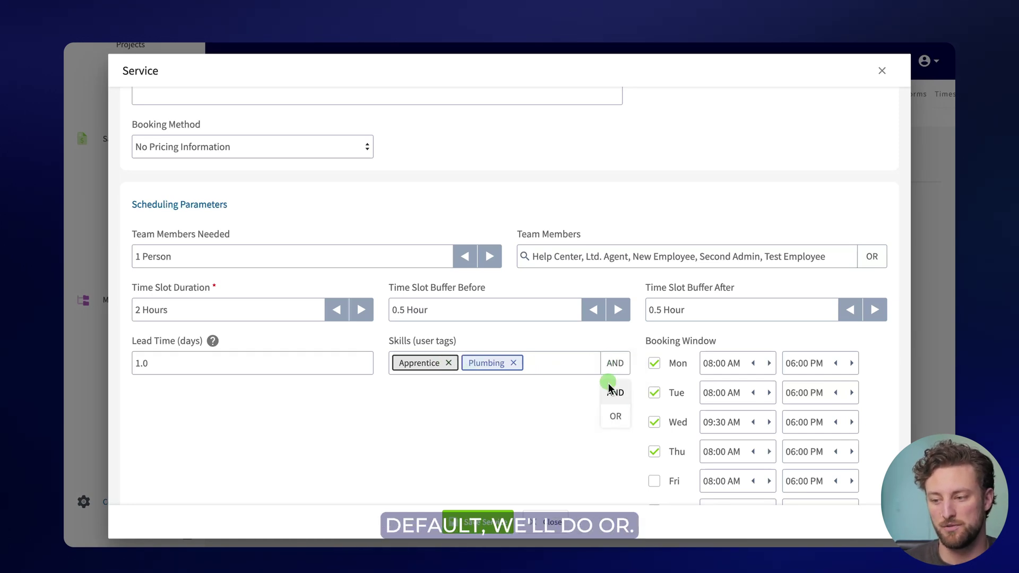
pyautogui.click(614, 415)
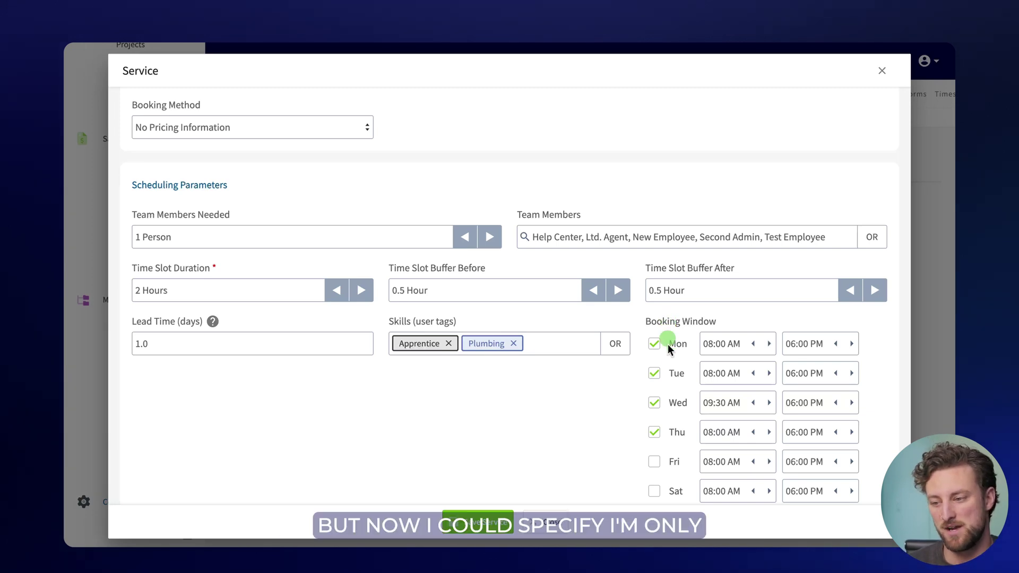
pyautogui.scroll(-2, 669, 348)
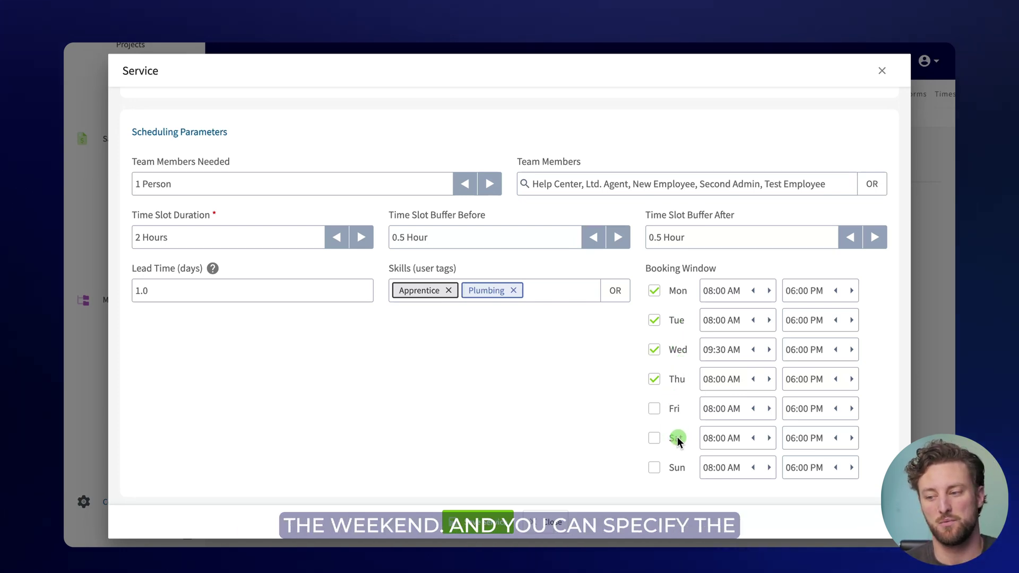
pyautogui.click(770, 321)
# - Set Tuesday's booking window start to 08:45 AM and save the leak detection service
pyautogui.click(769, 321)
pyautogui.click(769, 321)
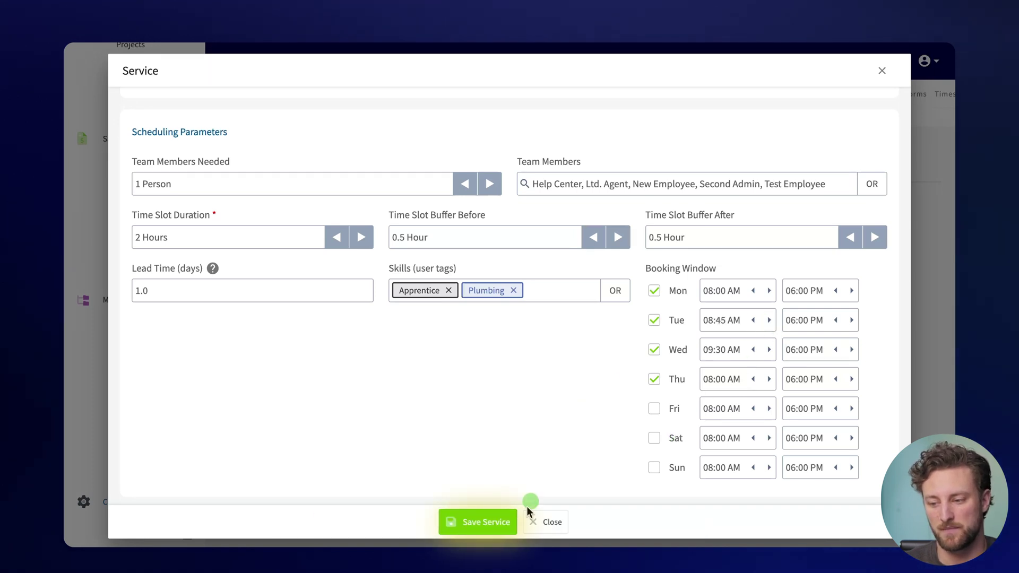
pyautogui.click(493, 525)
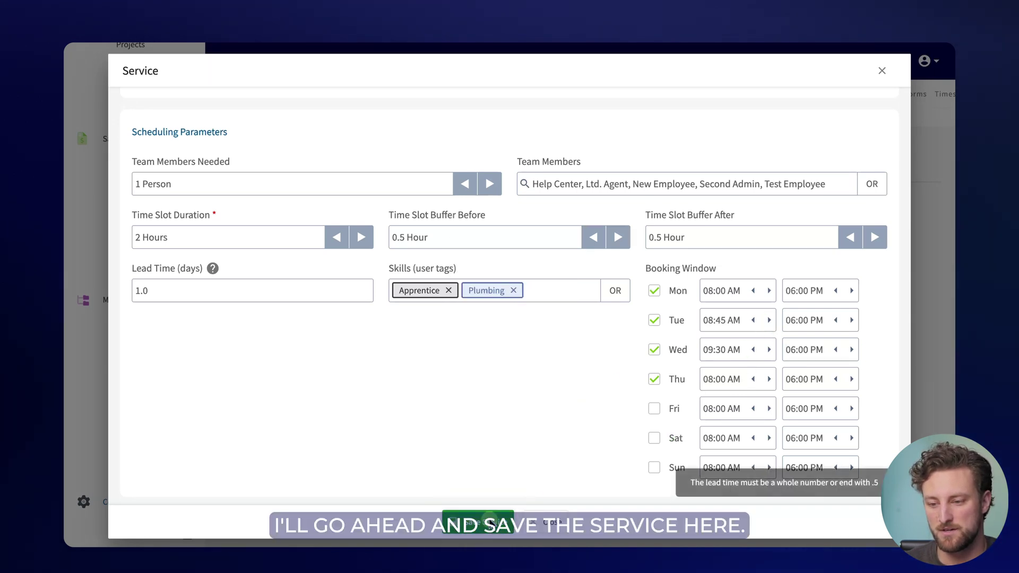
# - Correct the lead time to a whole 1, save the service, and open the live booking portal
pyautogui.click(280, 293)
pyautogui.press('BackSpace')
pyautogui.press('BackSpace')
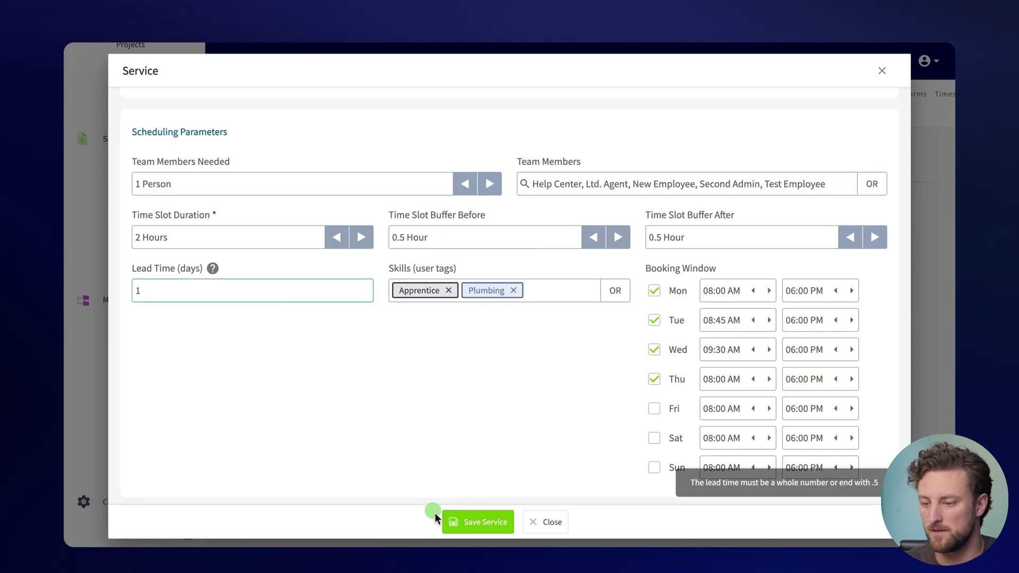
pyautogui.click(449, 521)
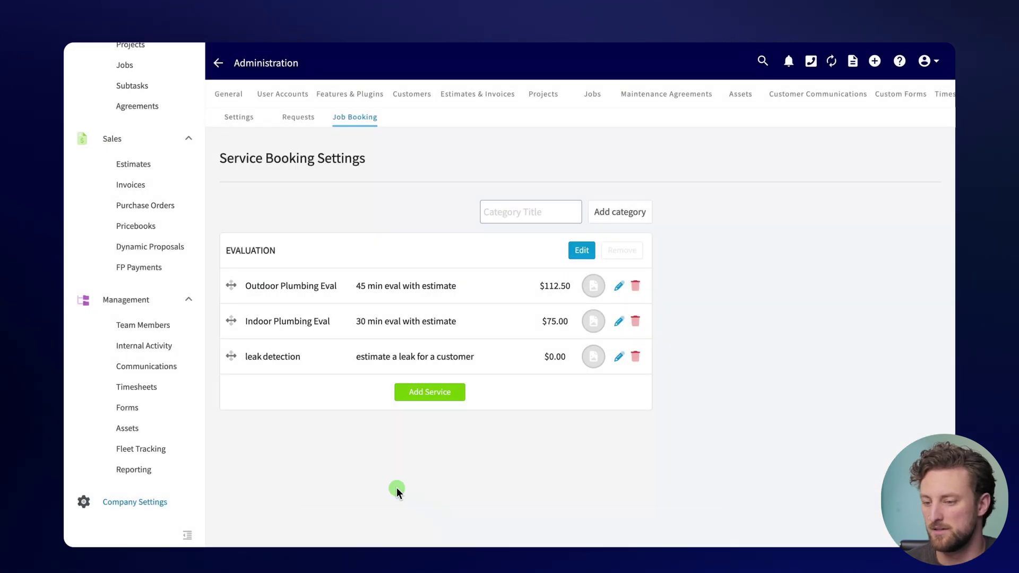
pyautogui.click(235, 116)
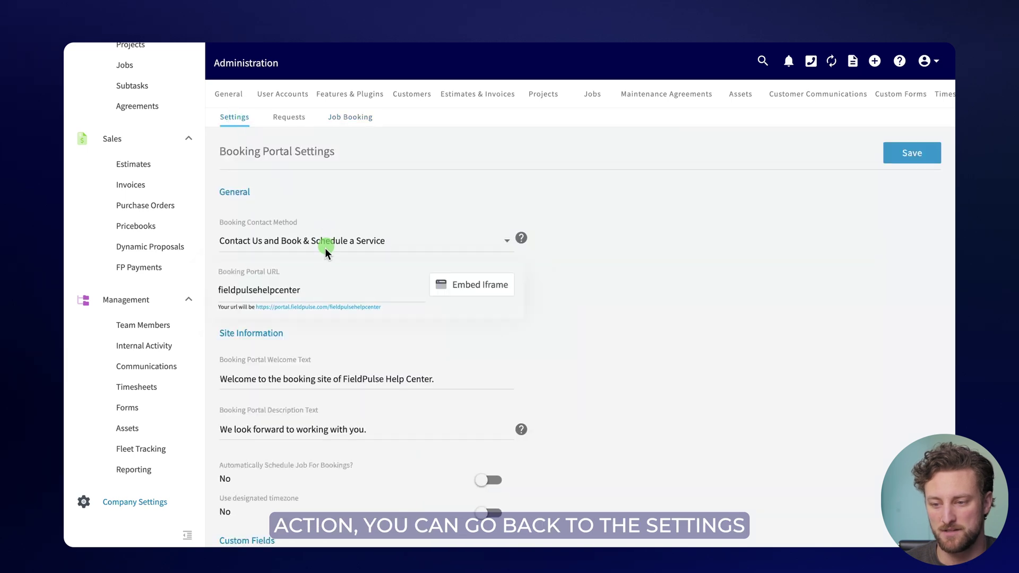
pyautogui.click(305, 309)
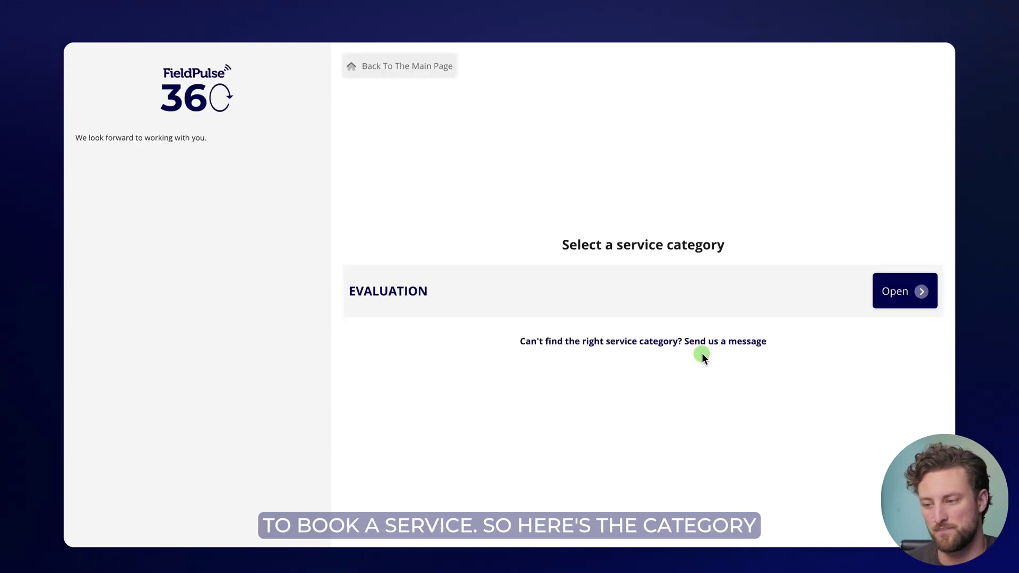
# - In the portal, pick the EVALUATION category and the leak detection service to reach date selection
pyautogui.click(889, 296)
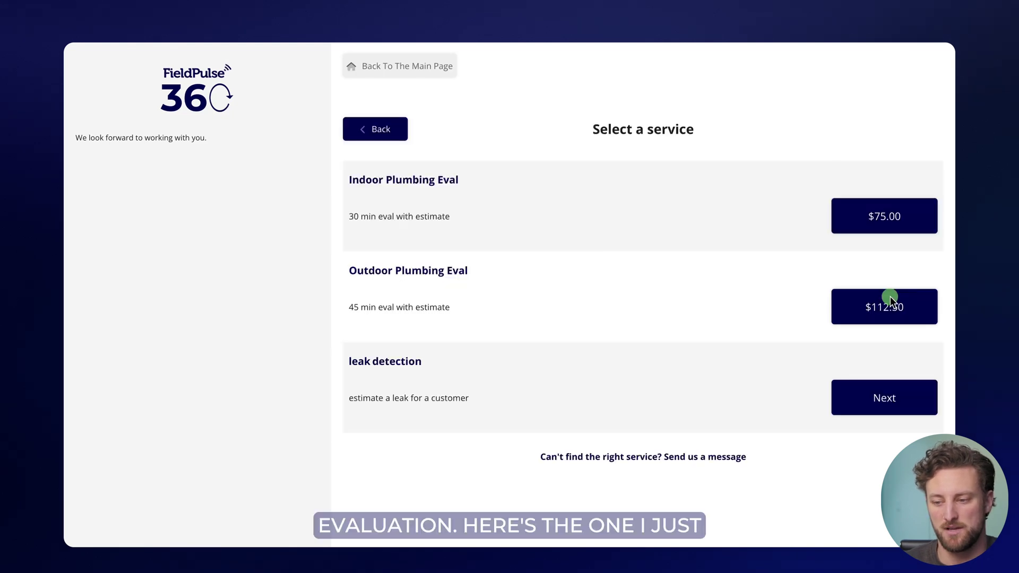
pyautogui.click(863, 397)
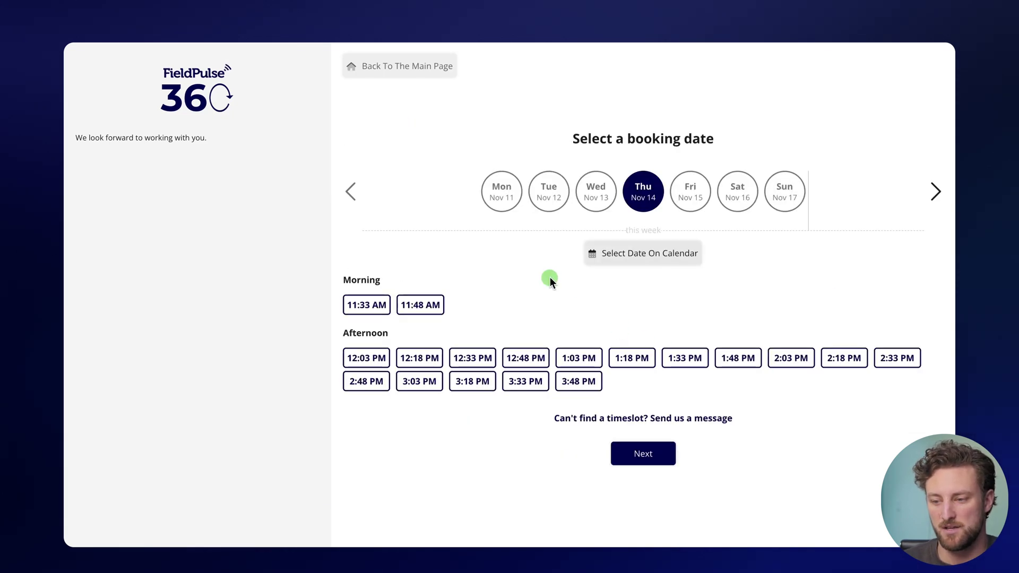
pyautogui.click(644, 198)
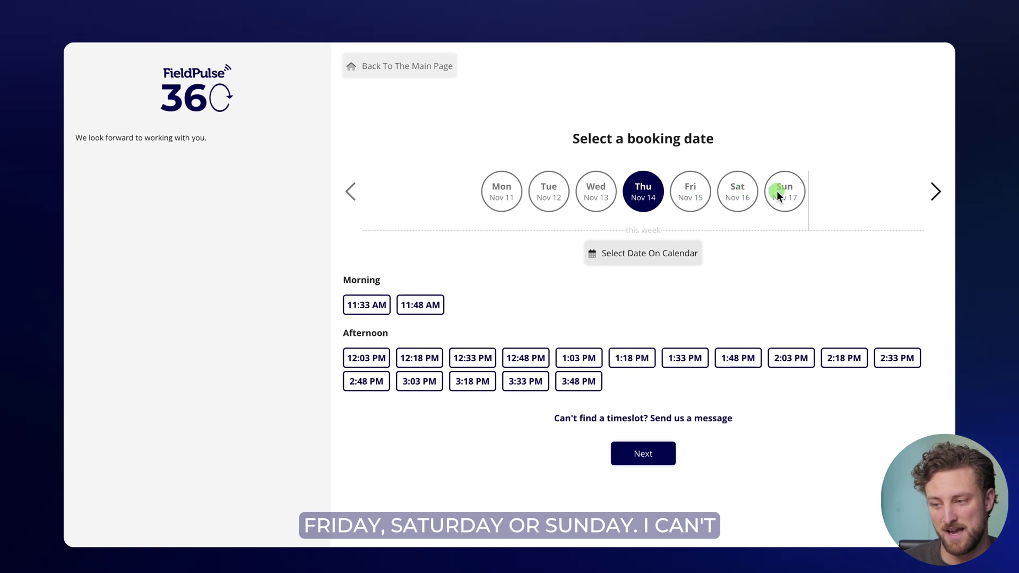
# - Go to next week and check leak detection slots for Wed Nov 20, Thu Nov 21, Fri and Sun
pyautogui.click(937, 192)
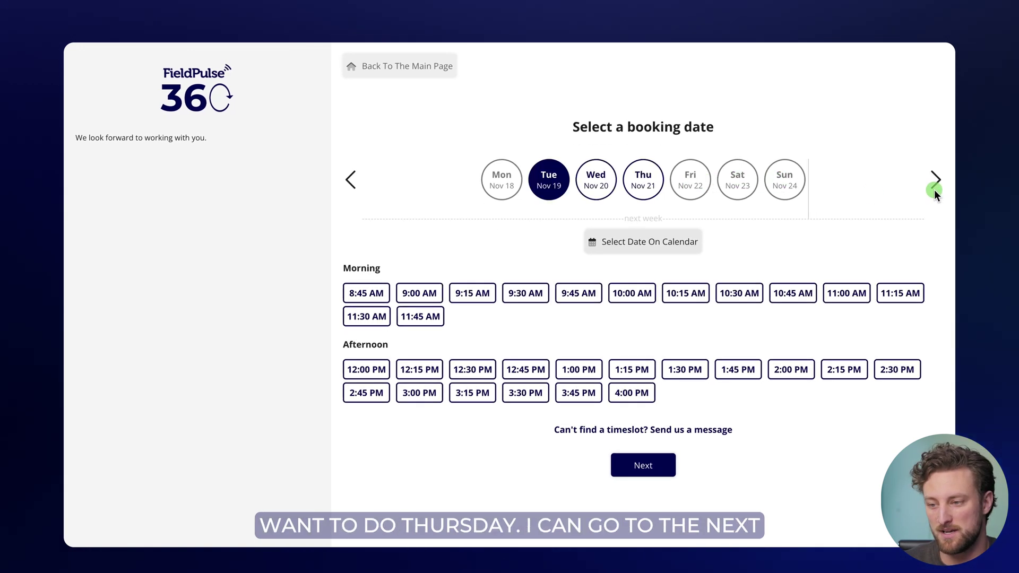
pyautogui.click(591, 183)
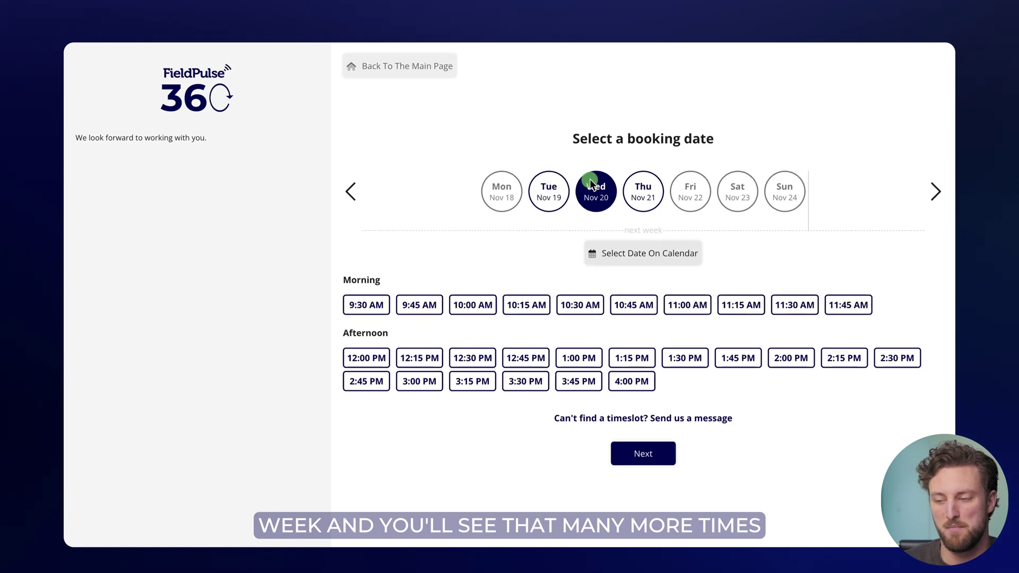
pyautogui.click(646, 193)
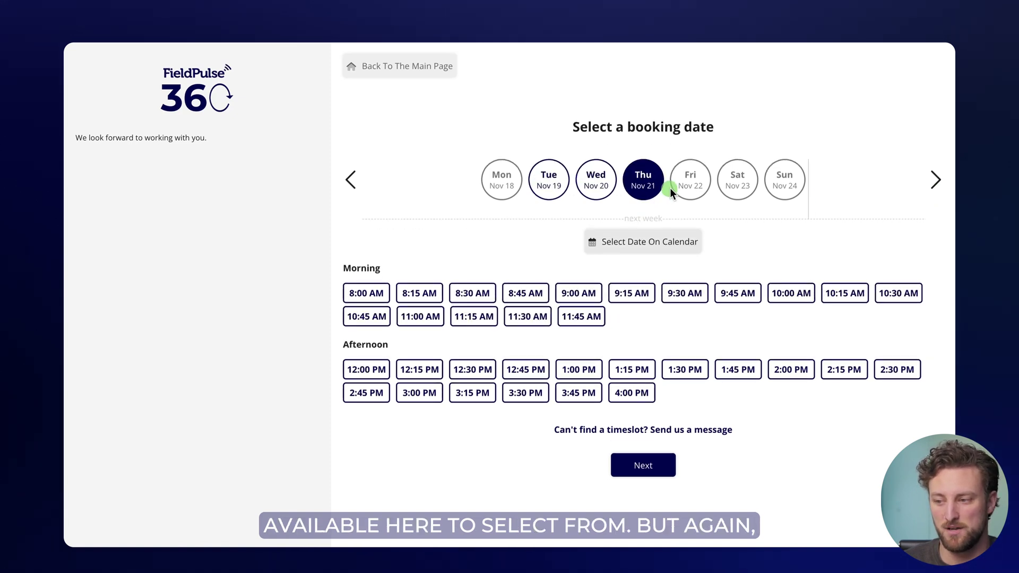
pyautogui.click(686, 183)
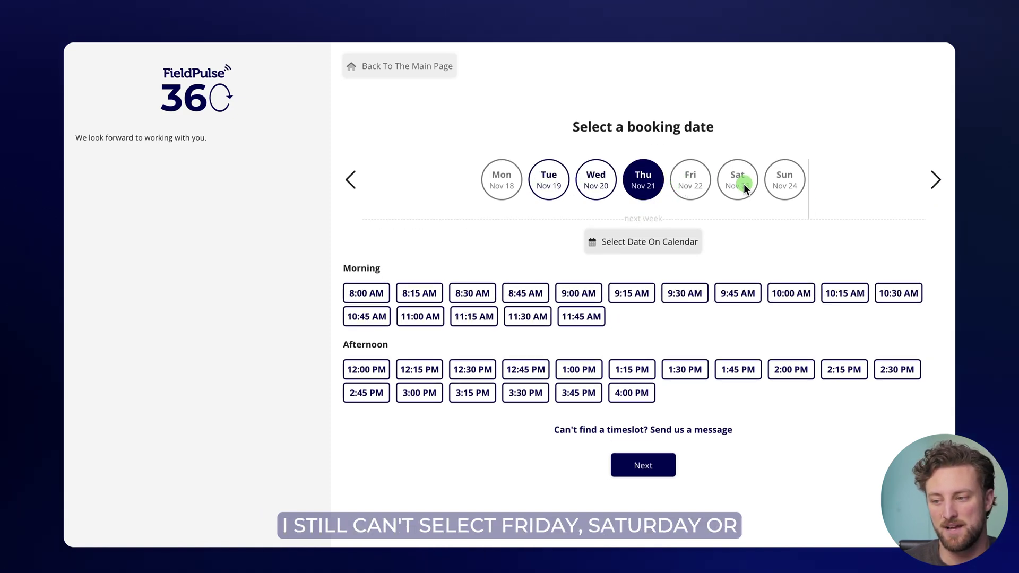
pyautogui.click(782, 176)
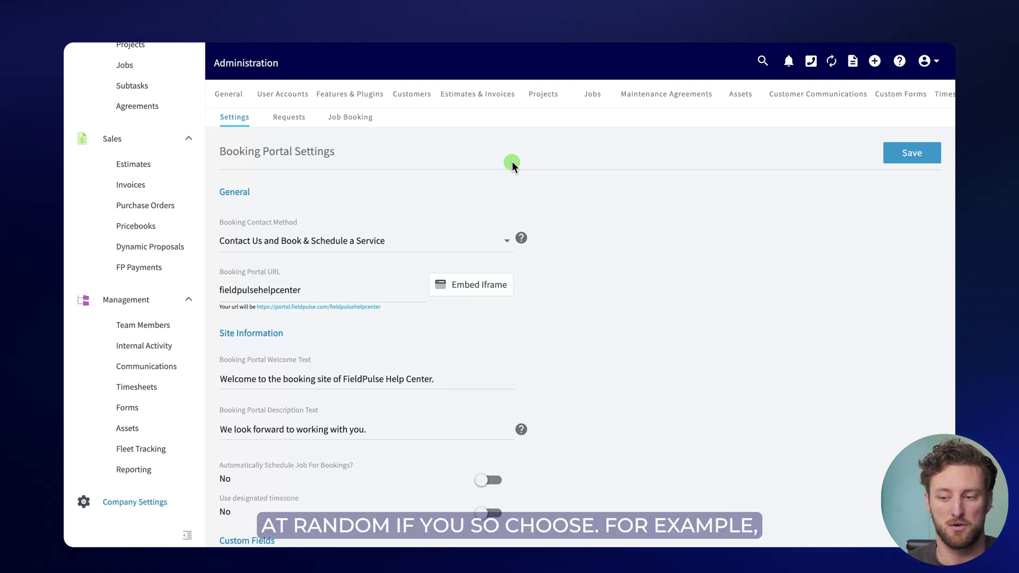
pyautogui.scroll(-2, 533, 271)
pyautogui.scroll(-6, 568, 316)
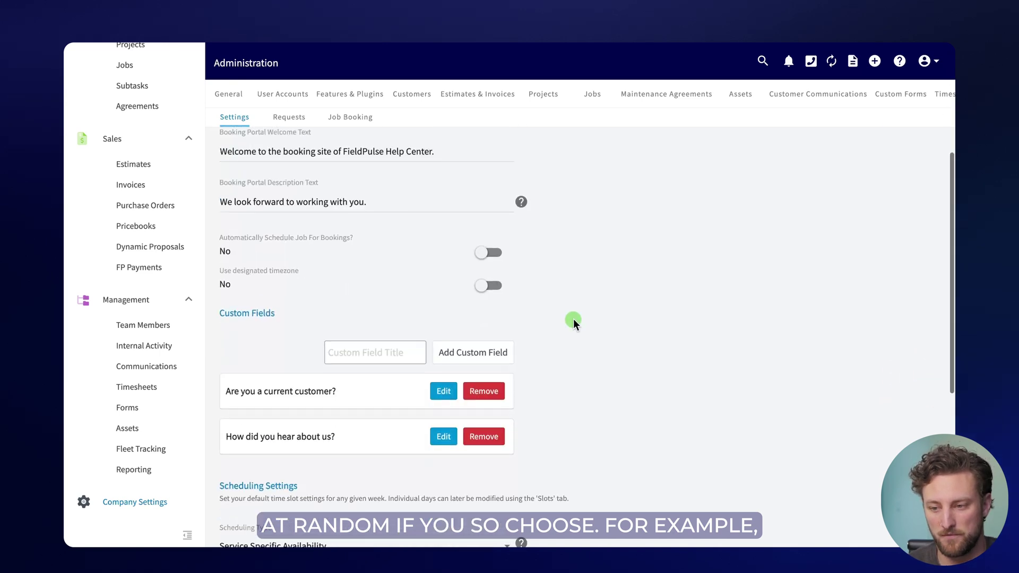
pyautogui.scroll(-2, 598, 332)
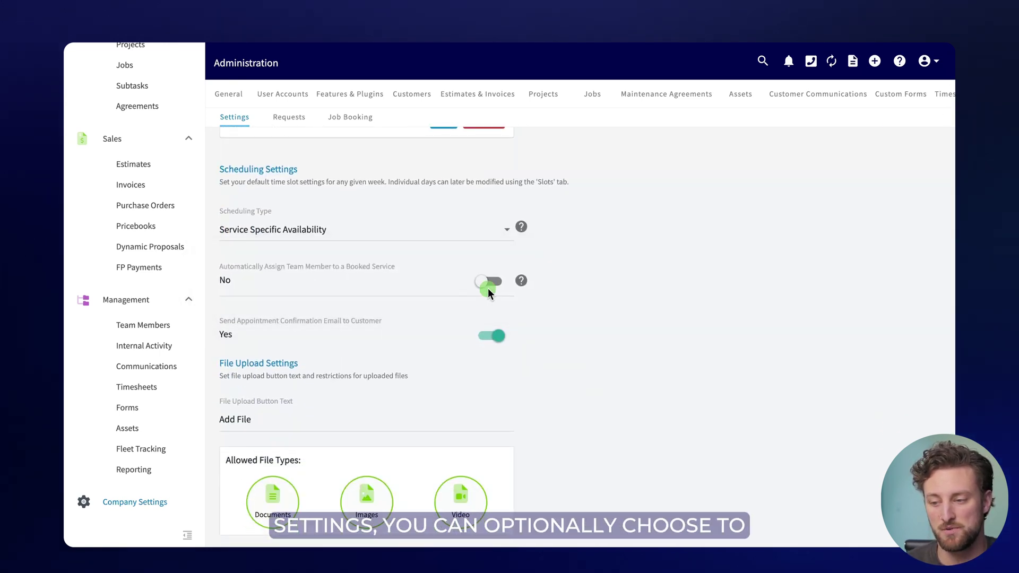
pyautogui.click(484, 282)
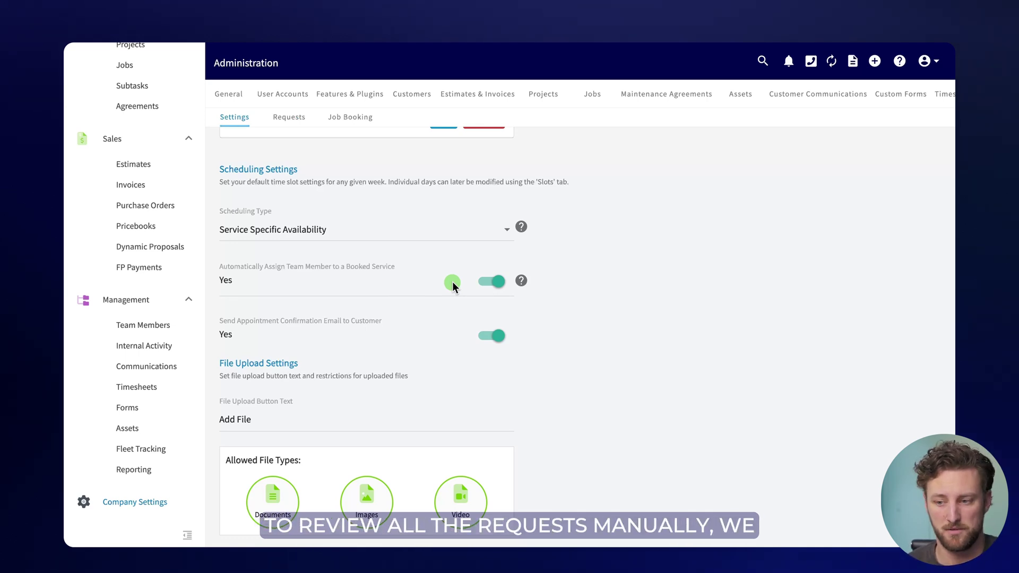
pyautogui.click(501, 281)
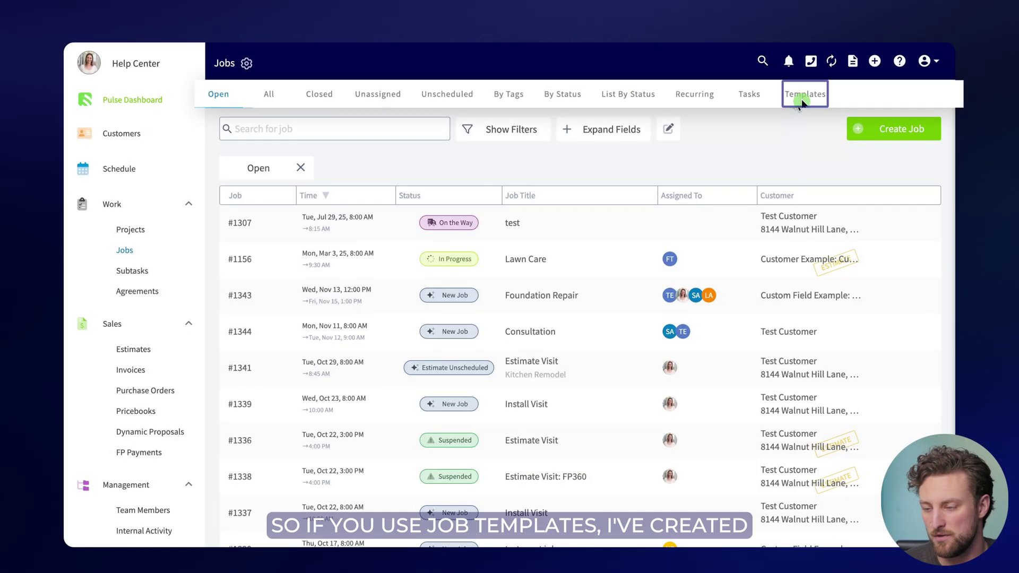
# - Show the Templates tab of the Jobs list with its unscheduled job templates
pyautogui.click(798, 96)
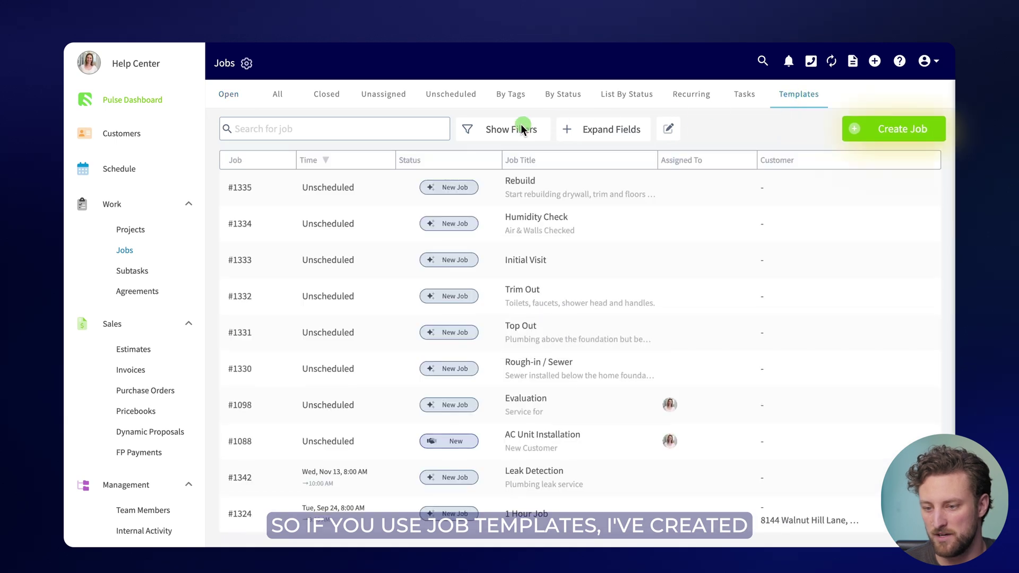
# - Start a new job and review its default scheduling: 1 person, 1.5-hour slots, 0.5-hour buffers
pyautogui.click(884, 129)
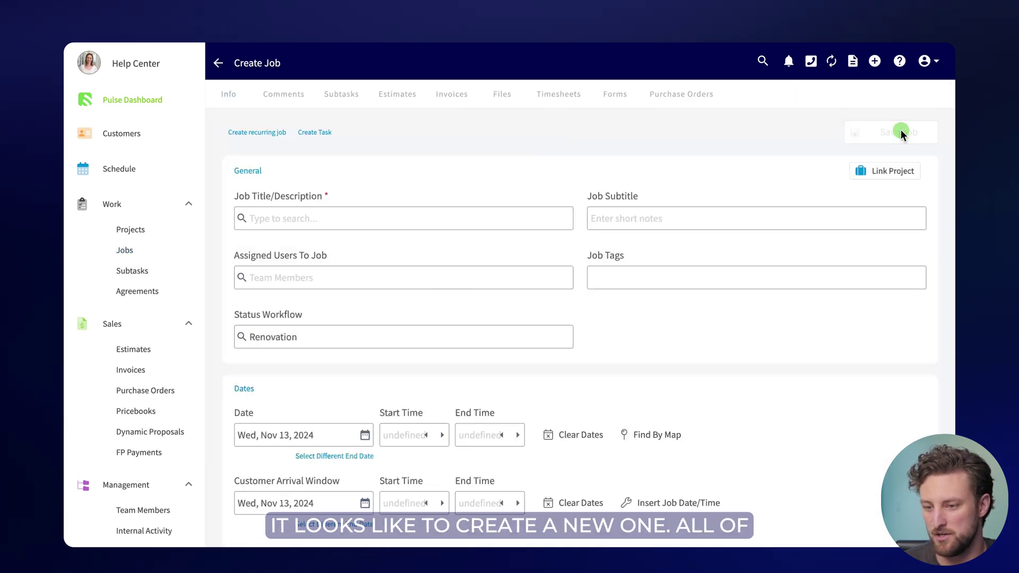
pyautogui.scroll(-5, 512, 178)
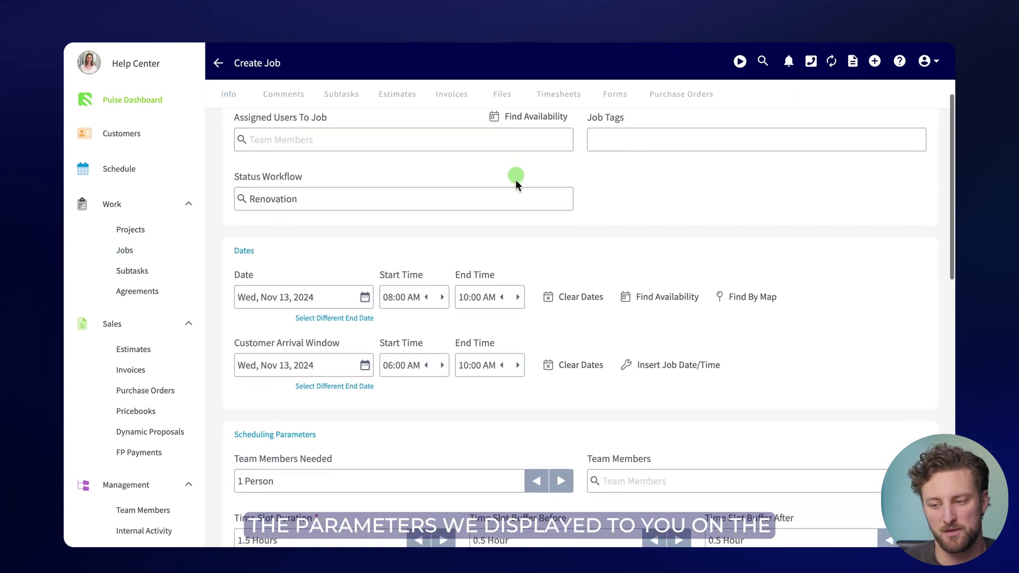
pyautogui.scroll(-4, 519, 202)
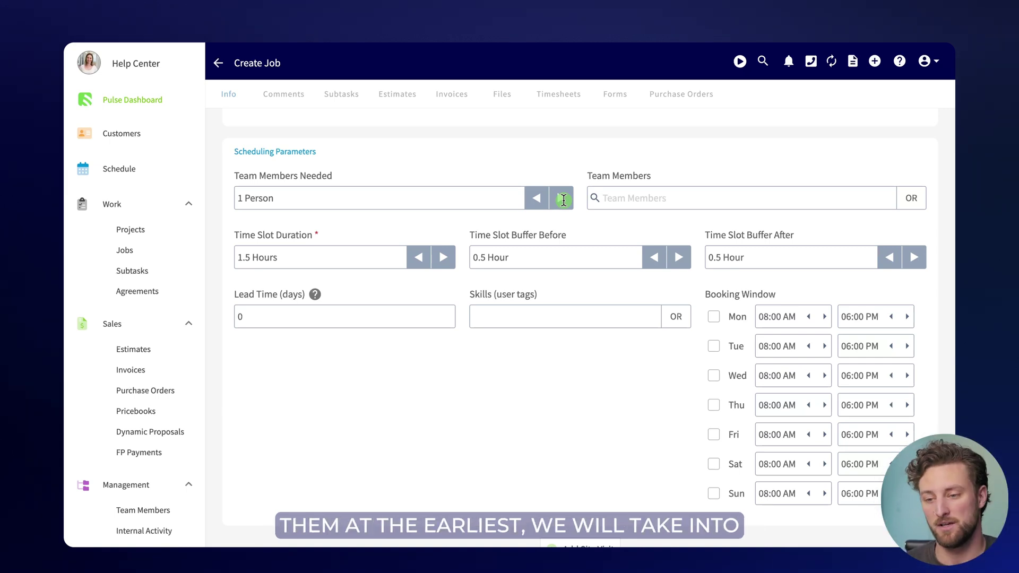
pyautogui.scroll(-3, 583, 257)
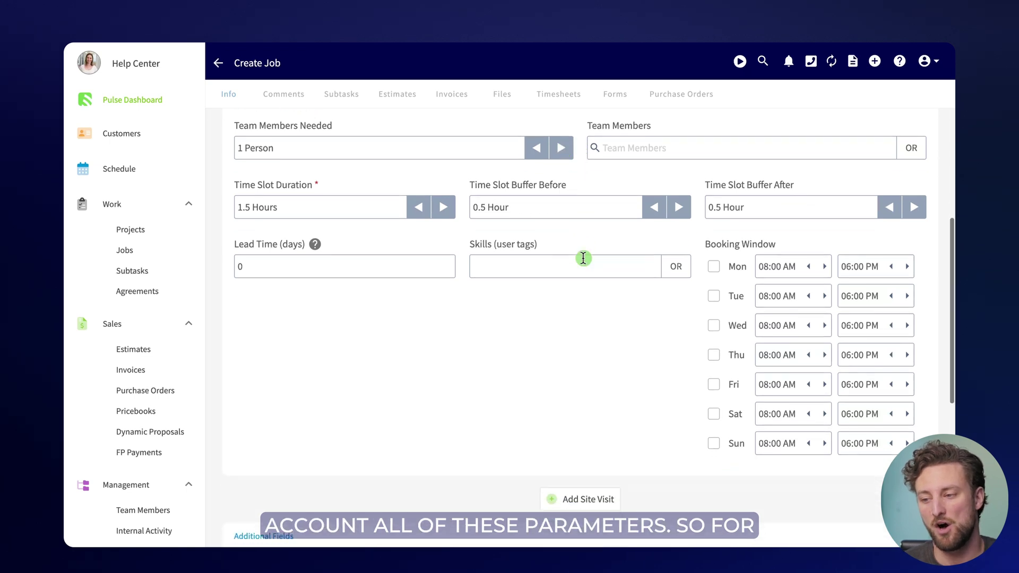
pyautogui.scroll(1, 668, 286)
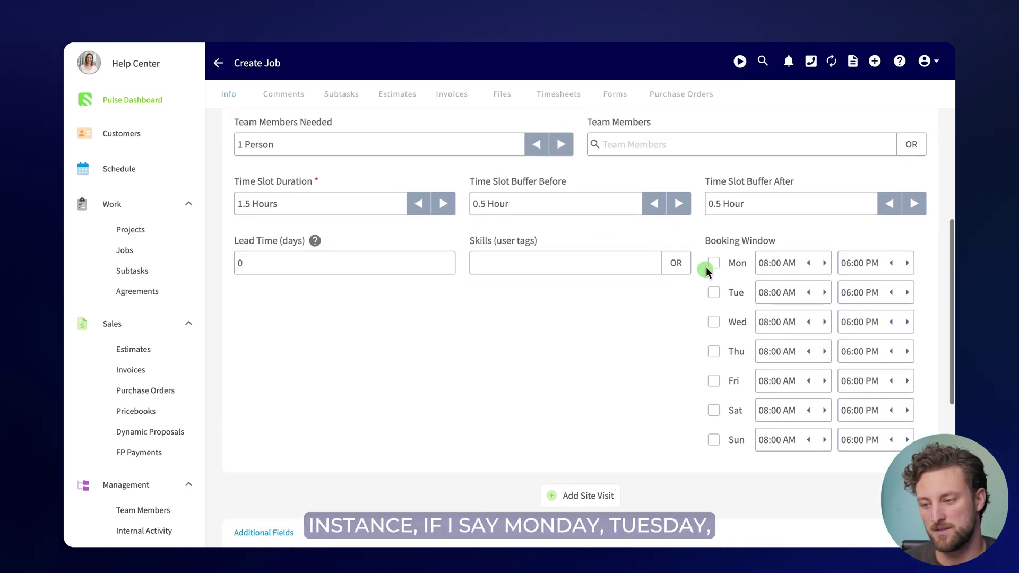
# - Add Monday, Wednesday, Thursday and Friday to the template's booking window
pyautogui.click(713, 263)
pyautogui.click(714, 293)
pyautogui.click(714, 322)
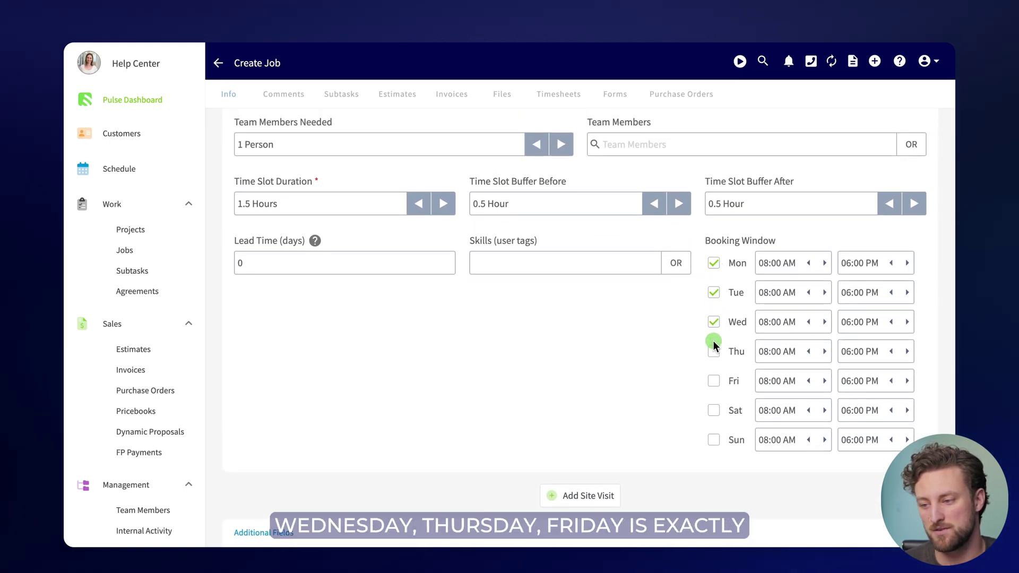
pyautogui.click(714, 381)
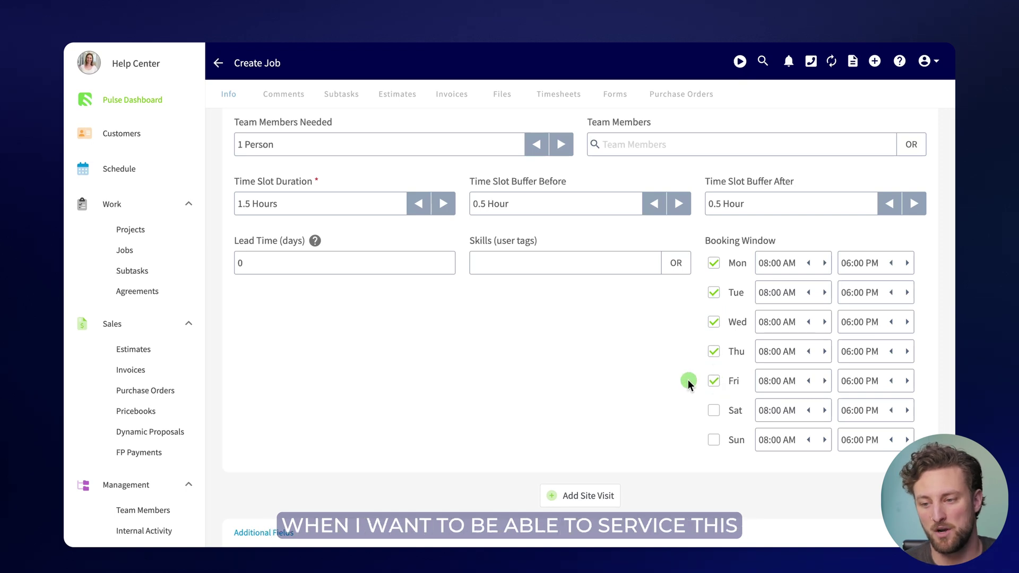
pyautogui.scroll(2, 534, 362)
# - Make all team members eligible for the template
pyautogui.click(637, 229)
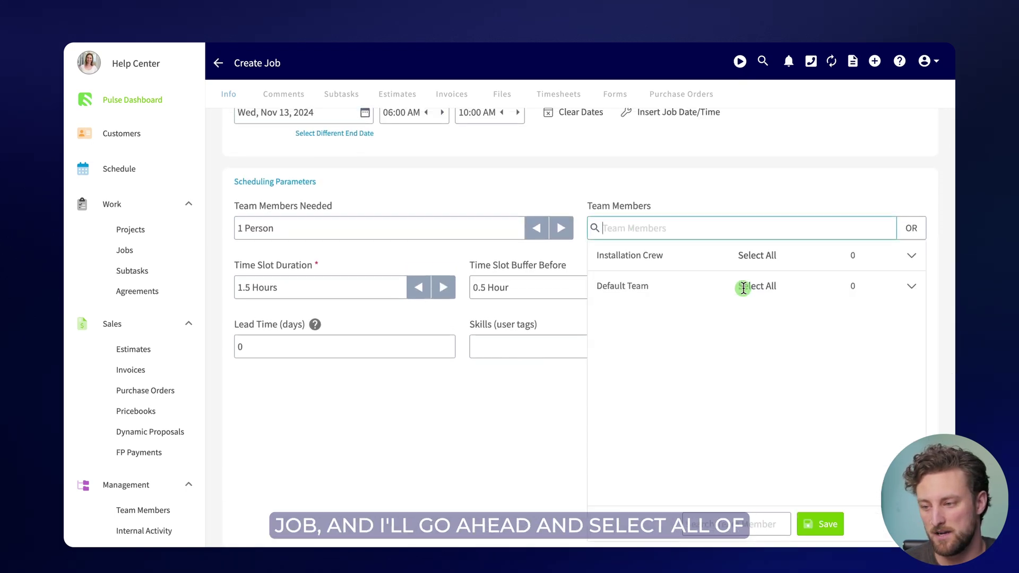
pyautogui.click(759, 256)
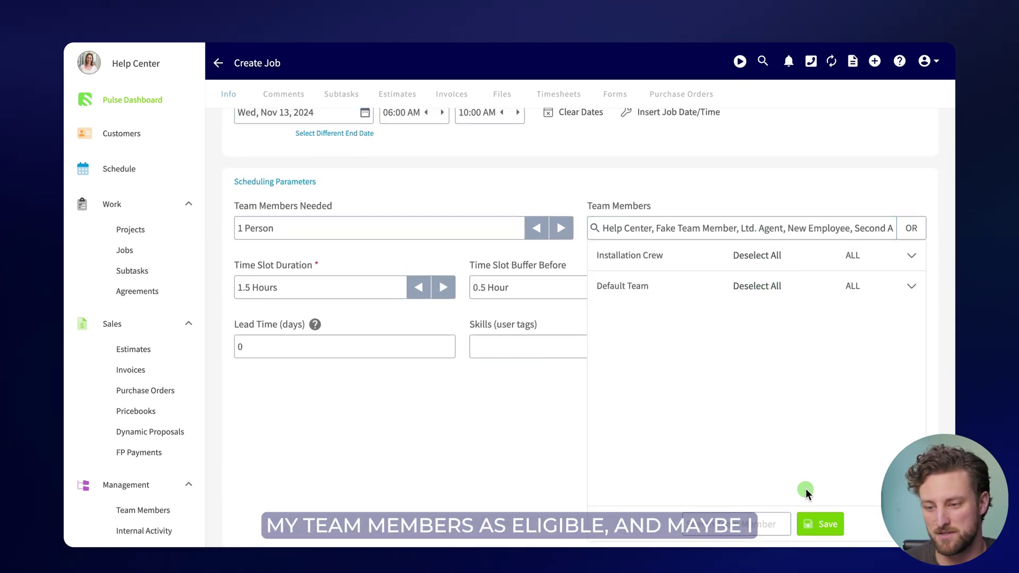
pyautogui.click(824, 524)
# - Require the Apprentice and Plumbing skills and lengthen the time slot to 2 hours
pyautogui.click(584, 352)
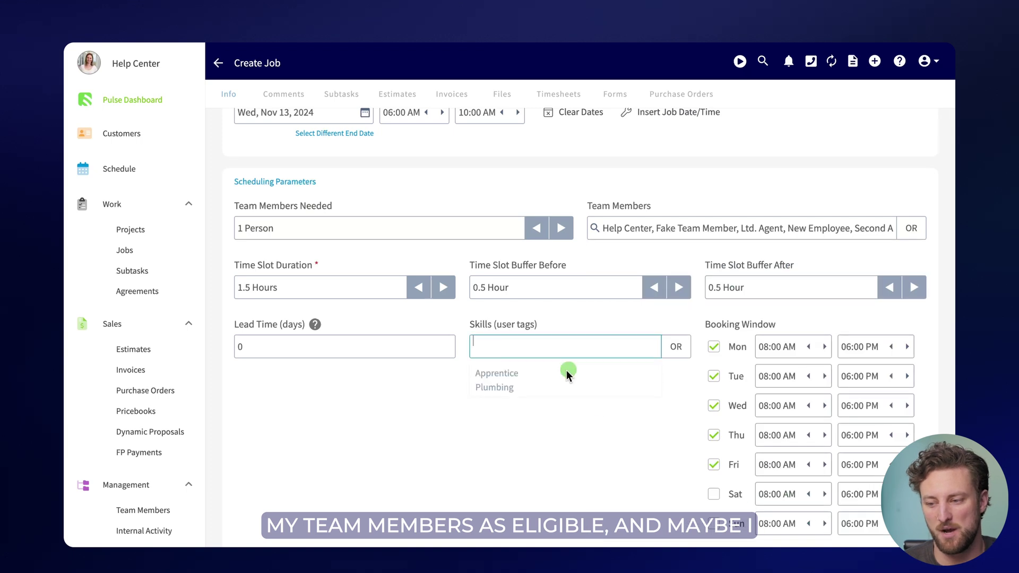
pyautogui.click(516, 374)
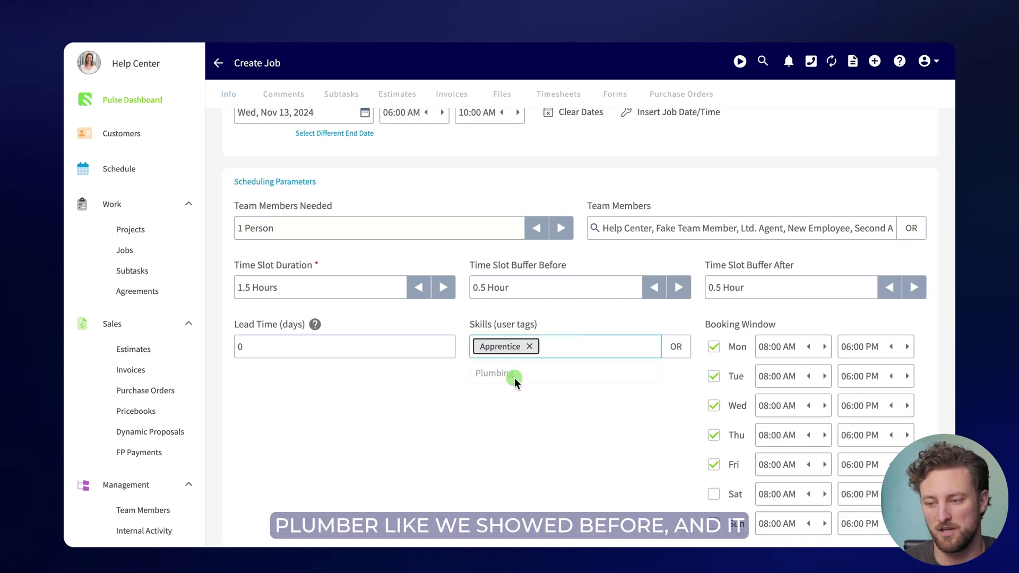
pyautogui.click(507, 374)
pyautogui.click(465, 422)
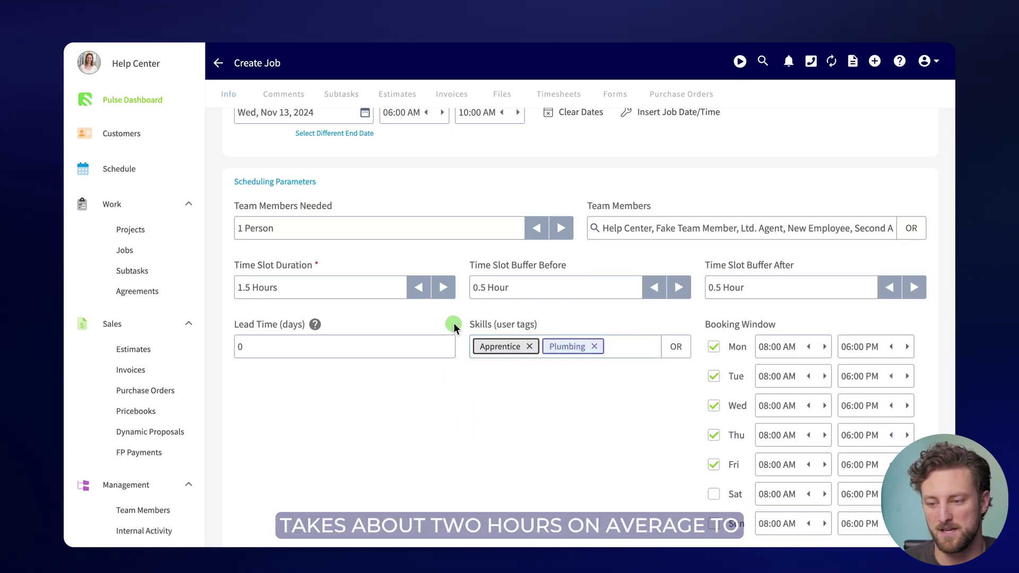
pyautogui.click(447, 287)
pyautogui.click(447, 287)
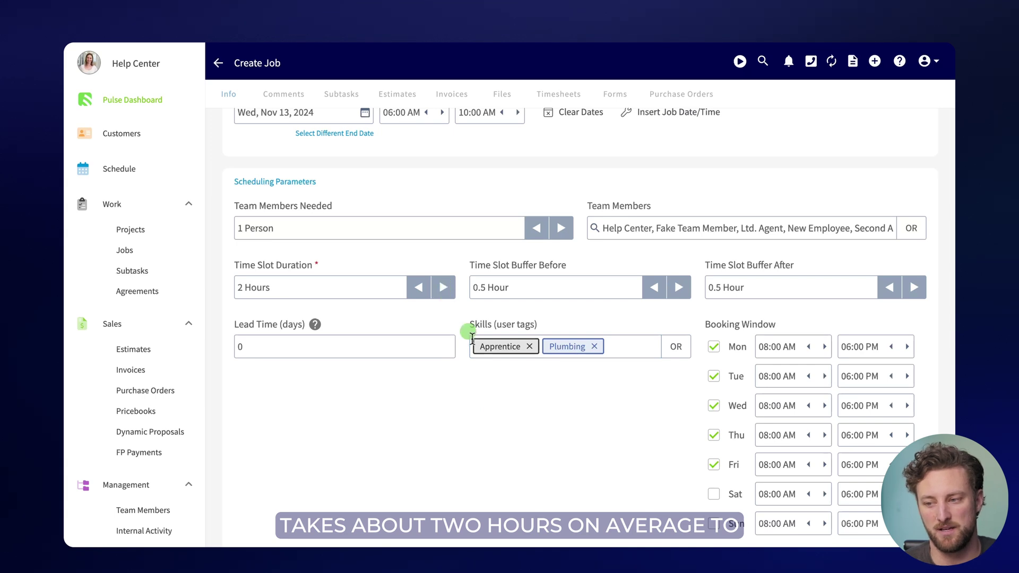
# - Title the template 'leak detection 2' and save it
pyautogui.scroll(8, 504, 403)
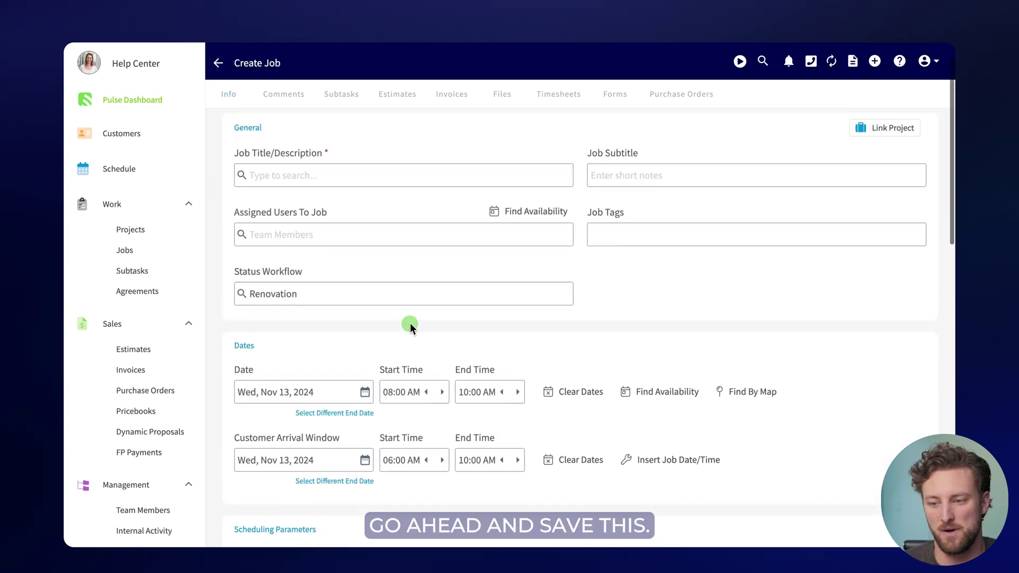
pyautogui.click(352, 220)
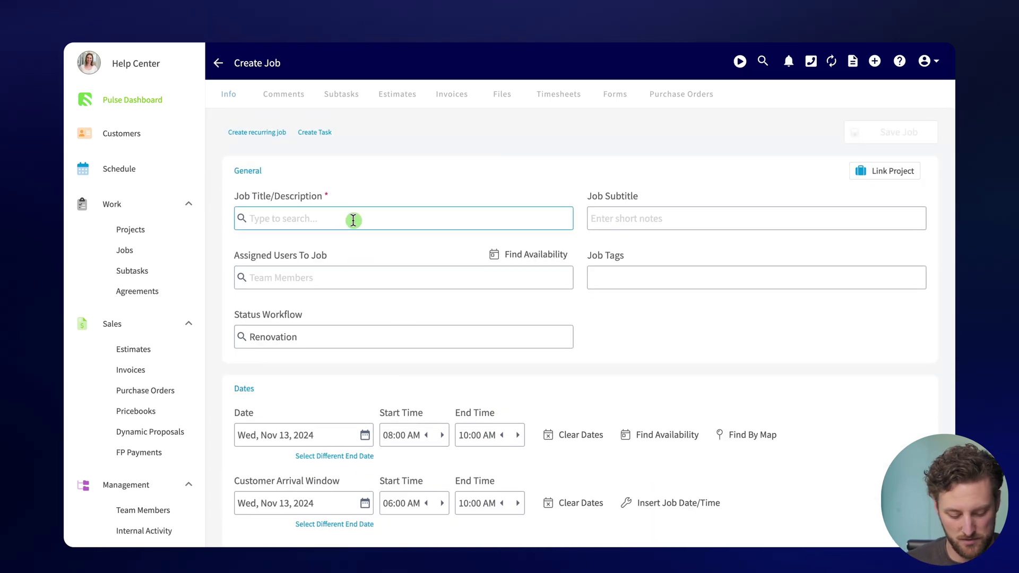
pyautogui.write('Leak')
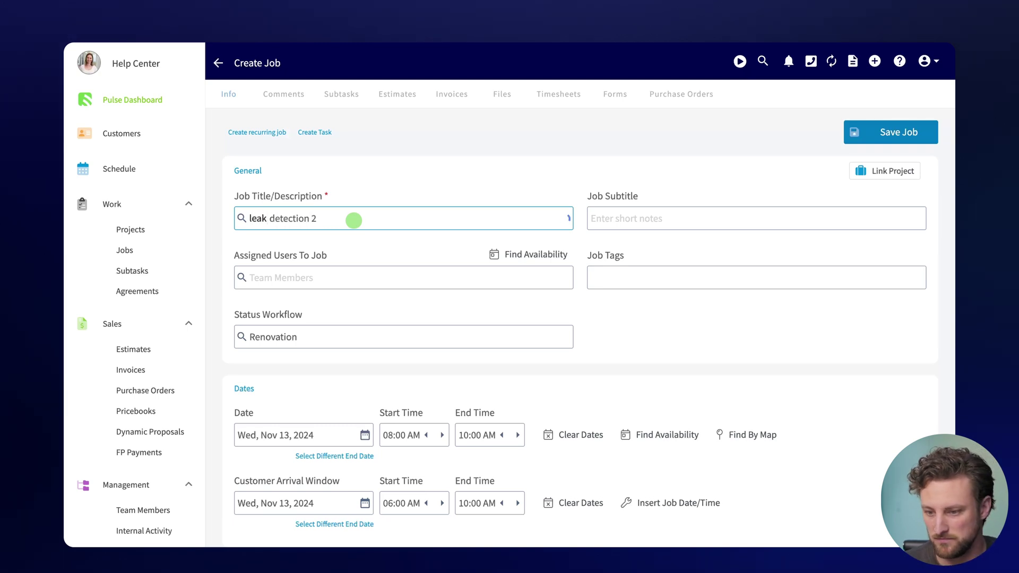
pyautogui.click(874, 134)
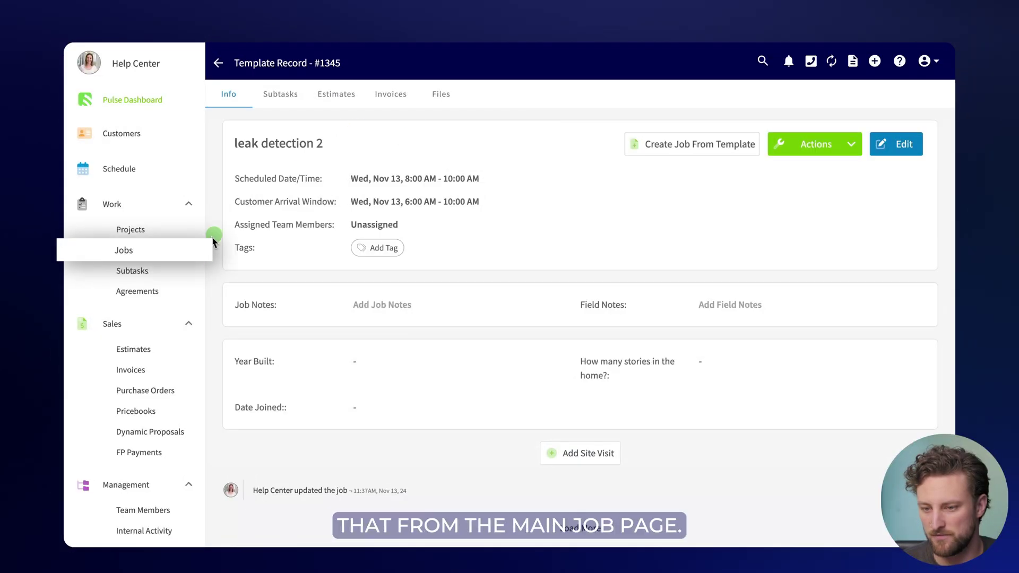
# - From the Jobs list, create a new job and import the 'leak detection 2' template
pyautogui.click(151, 257)
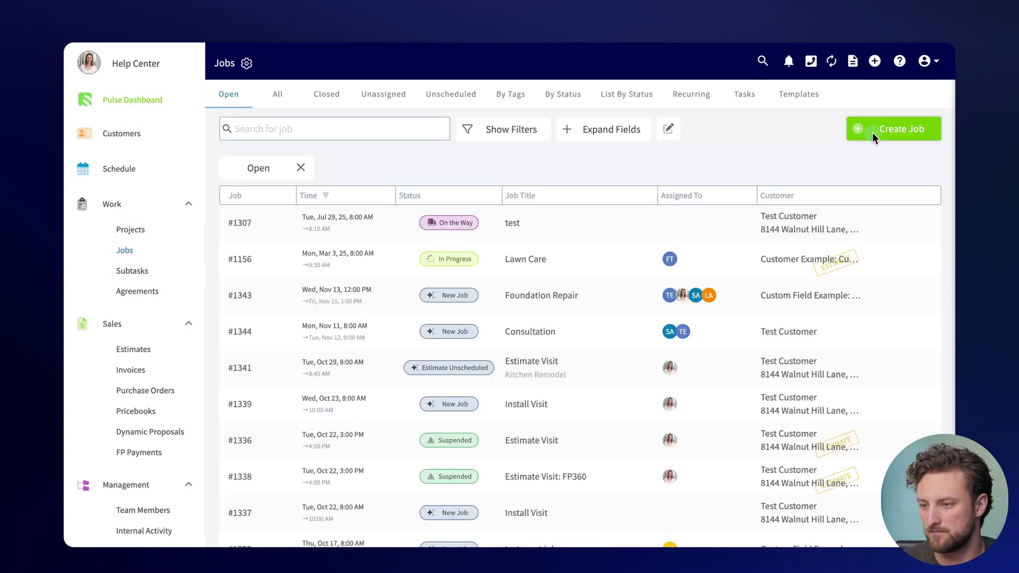
pyautogui.click(872, 132)
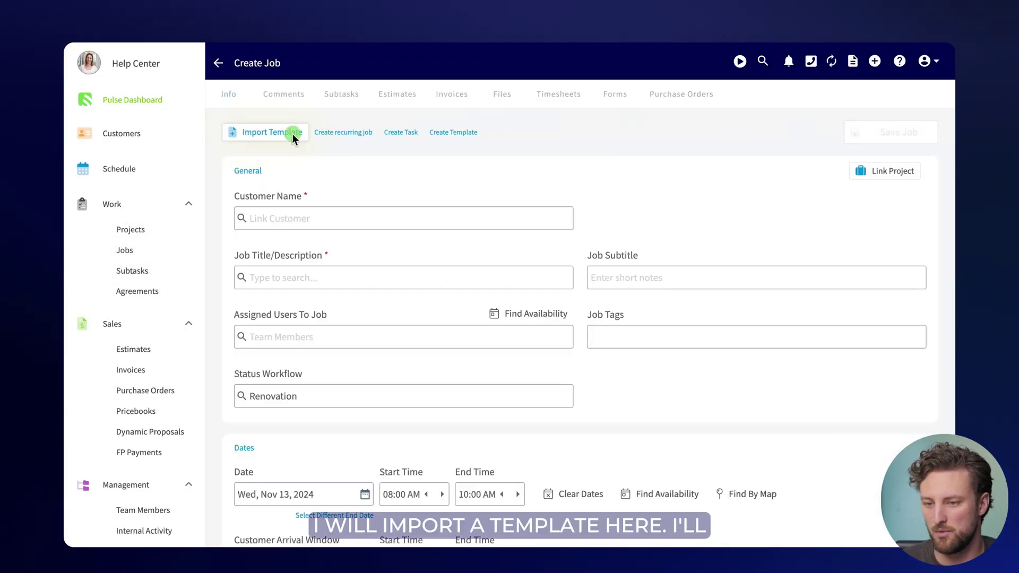
pyautogui.click(270, 133)
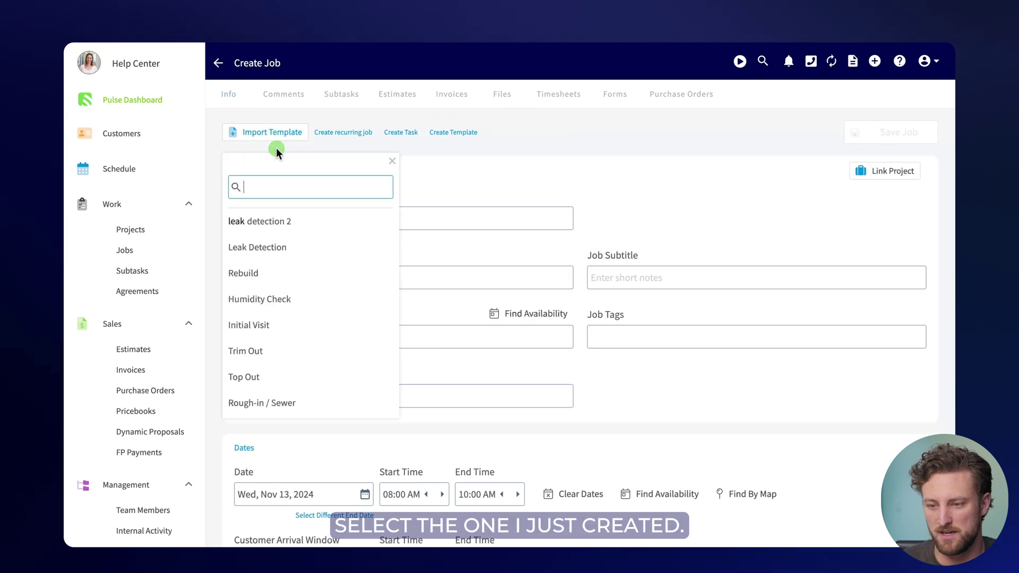
pyautogui.click(288, 221)
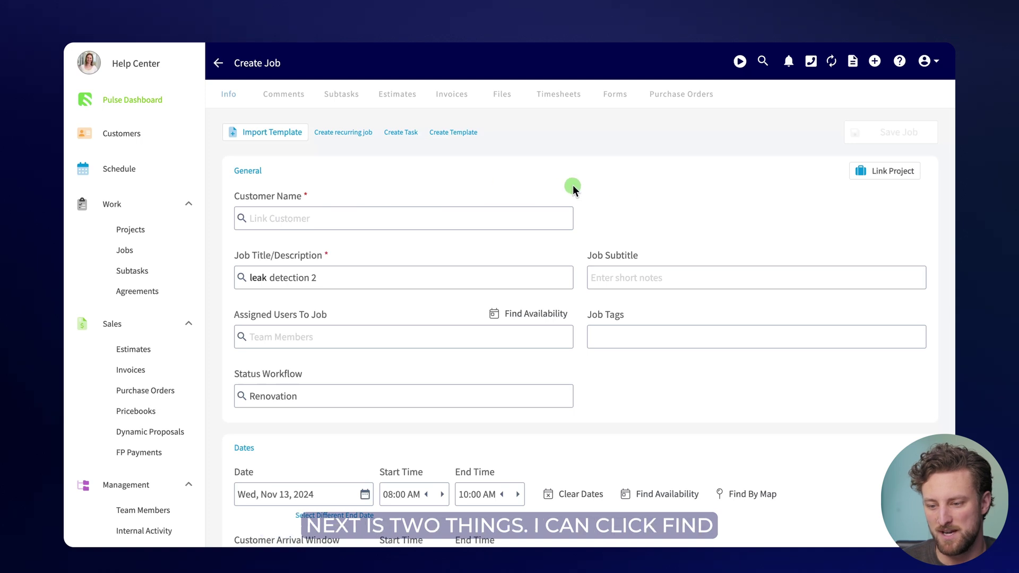
pyautogui.scroll(-3, 634, 195)
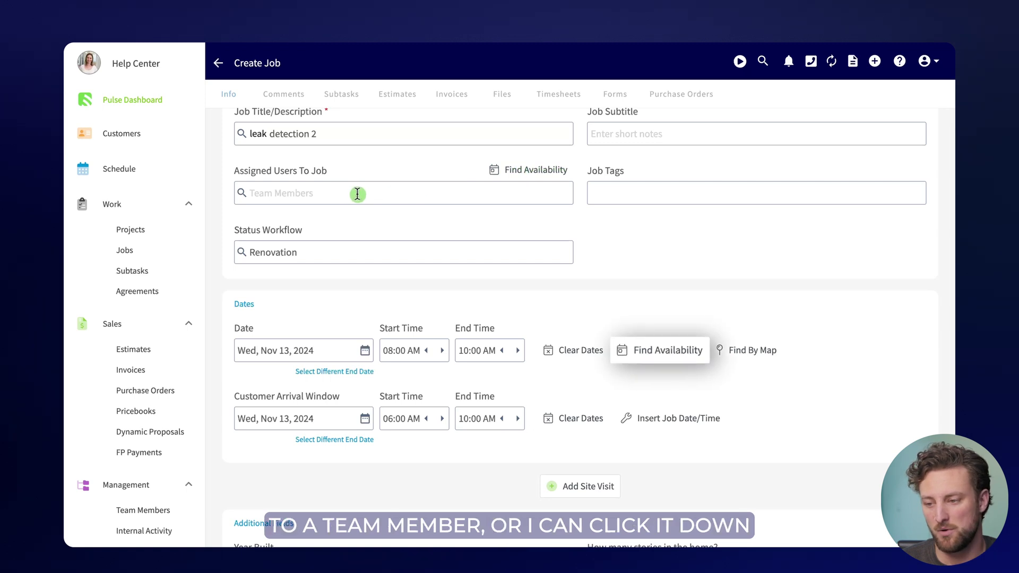
# - Open Find Availability for the job and browse team availability through Friday Nov 15
pyautogui.click(643, 351)
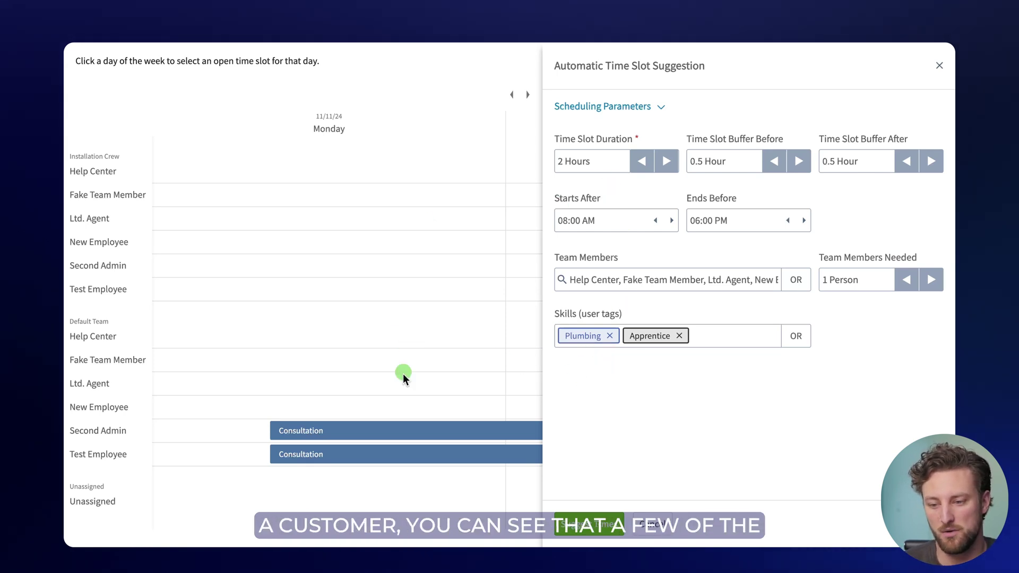
pyautogui.moveTo(330, 433)
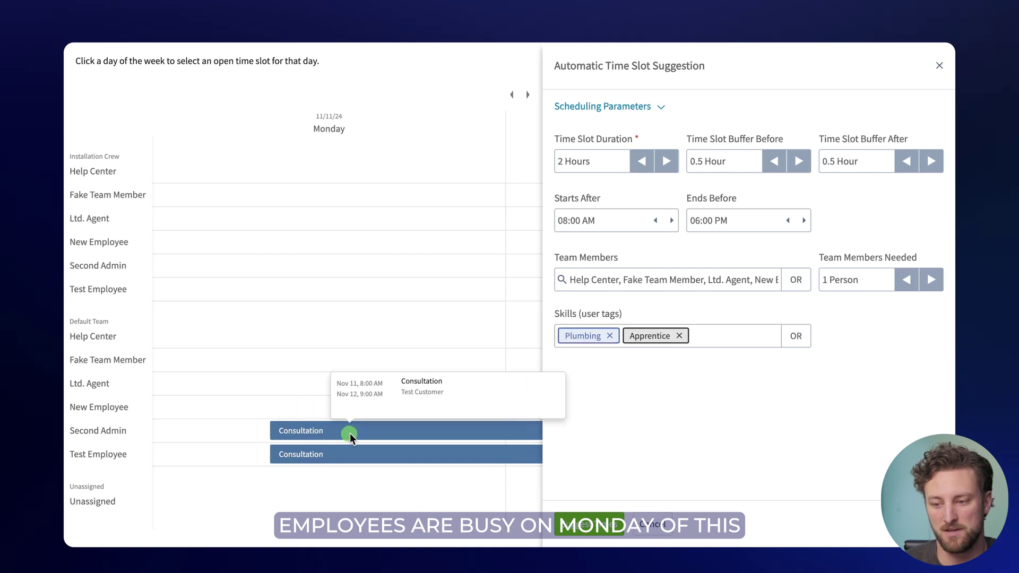
pyautogui.hscroll(10, 371, 343)
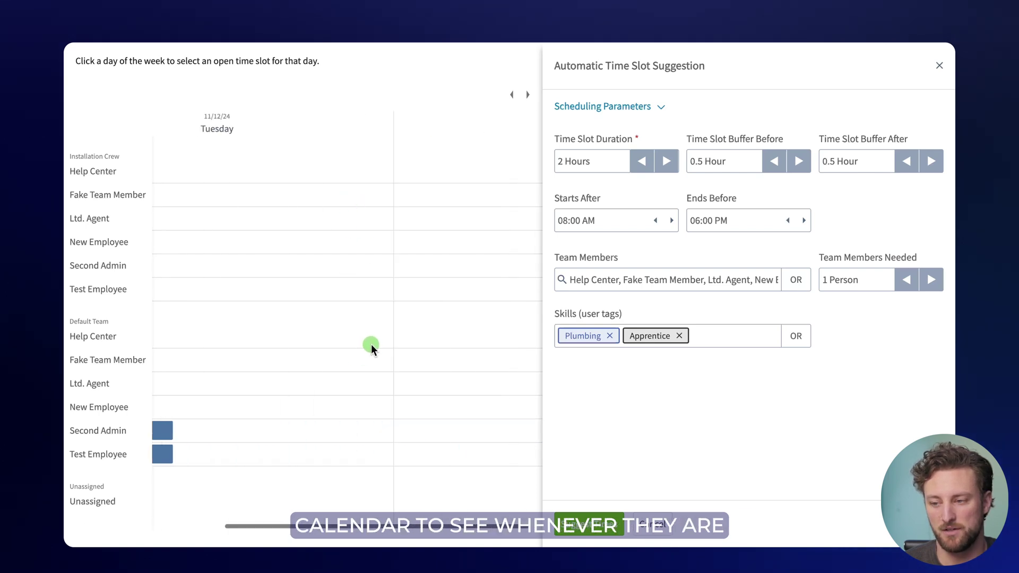
pyautogui.hscroll(6, 373, 344)
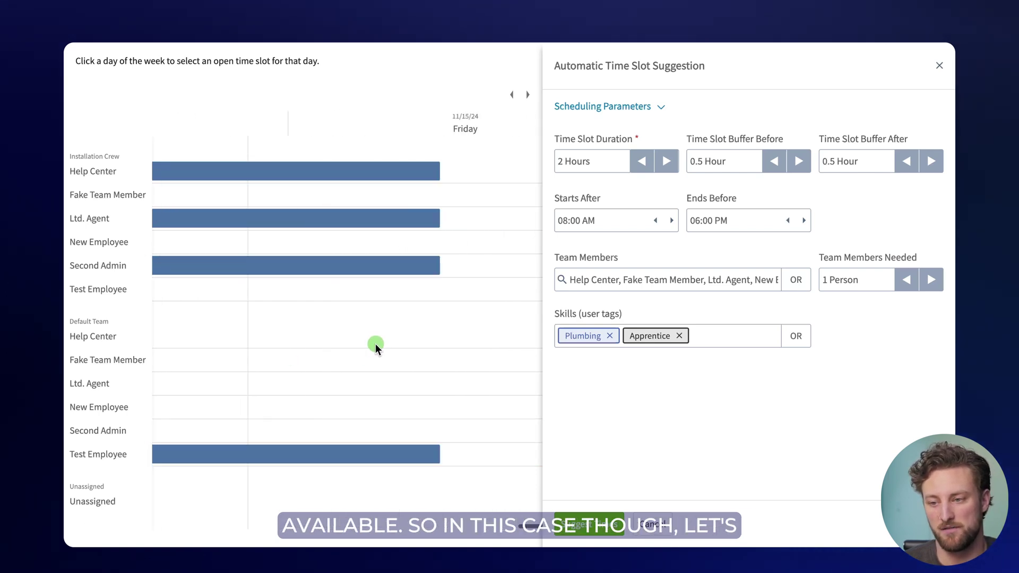
pyautogui.hscroll(2, 377, 342)
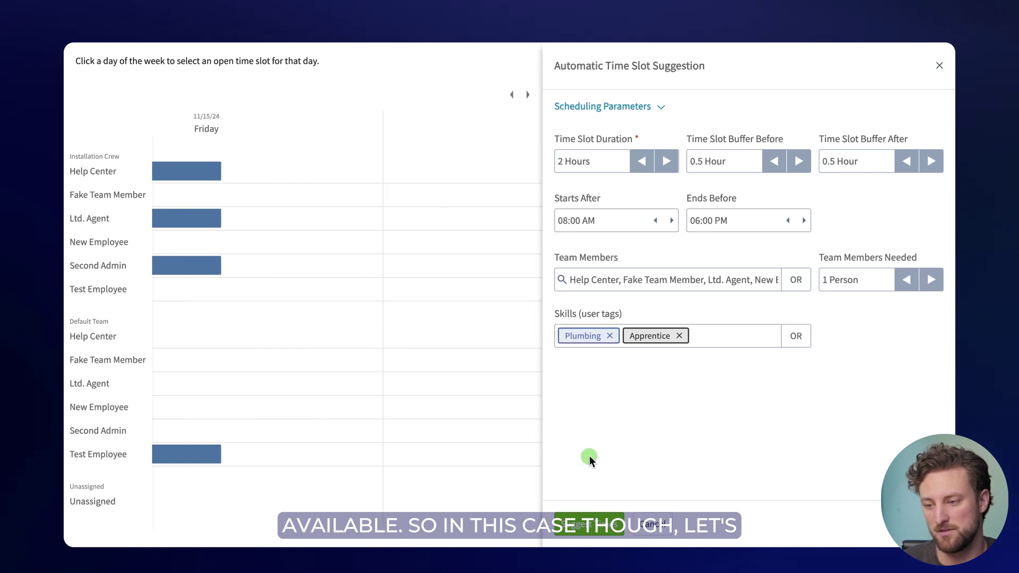
pyautogui.hscroll(-5, 449, 400)
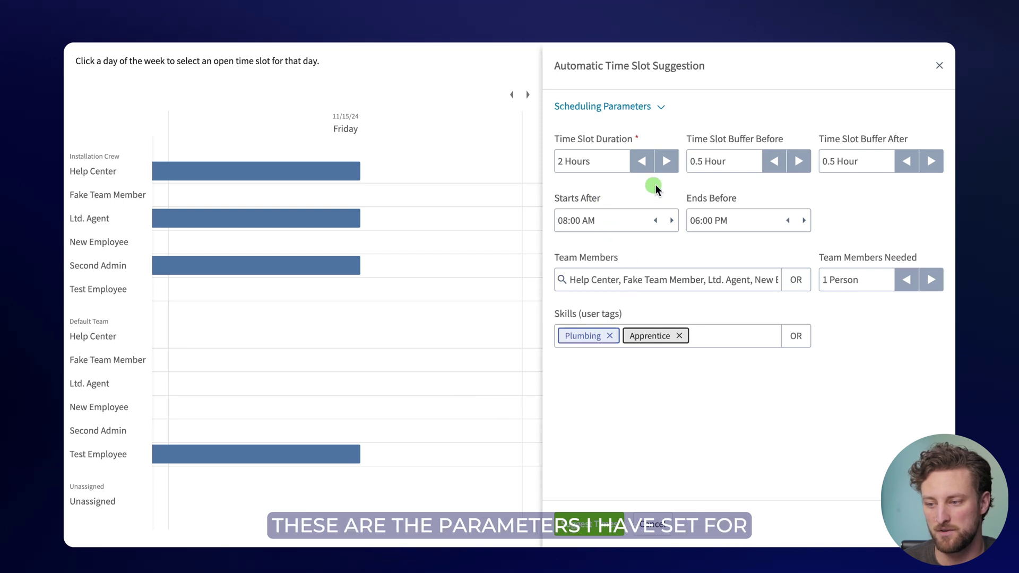
# - Suggest times, select today's 2:15–4:15 PM New Employee slot, then reset the search
pyautogui.click(585, 520)
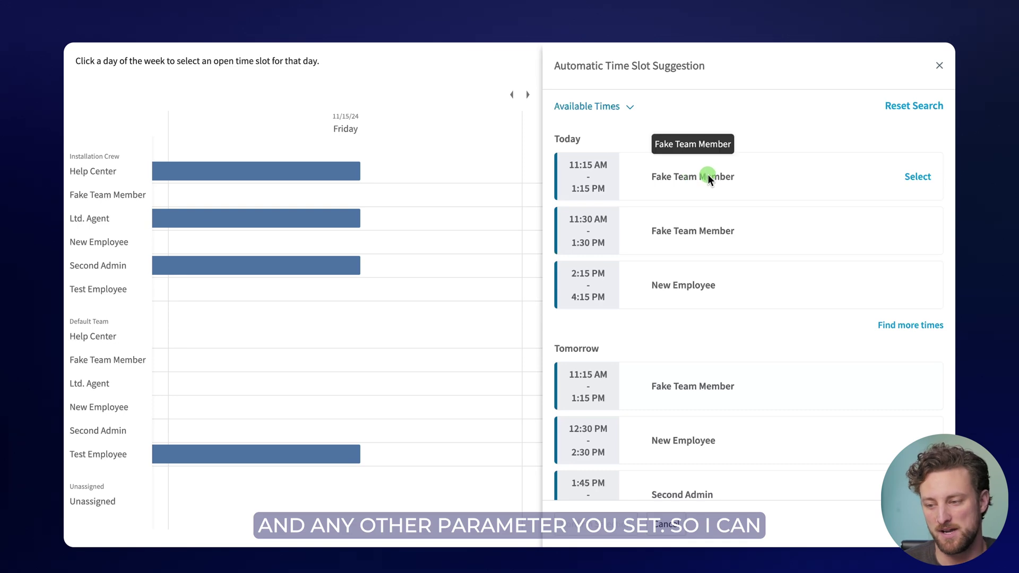
pyautogui.scroll(-6, 726, 307)
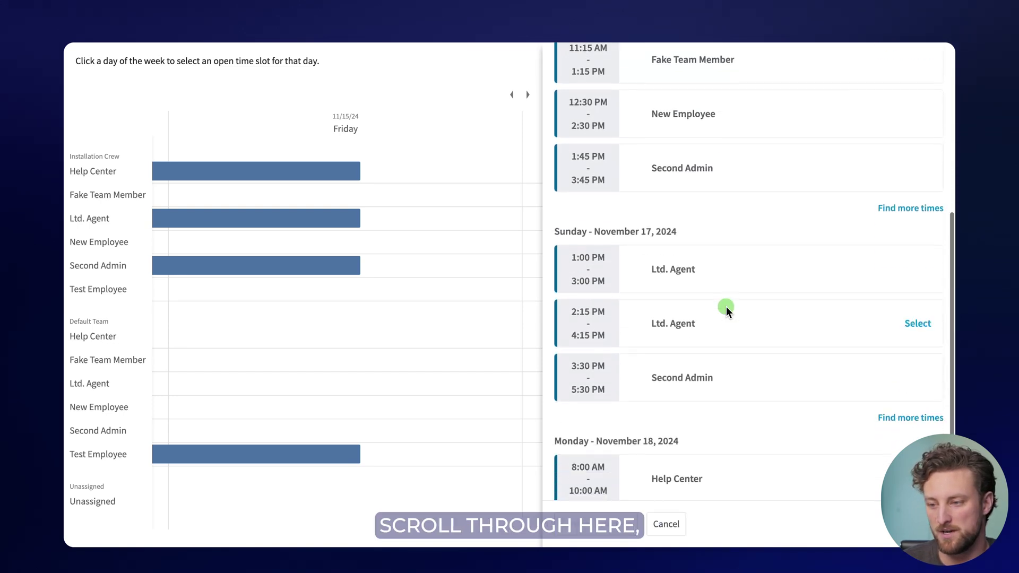
pyautogui.scroll(-3, 727, 307)
pyautogui.scroll(9, 726, 306)
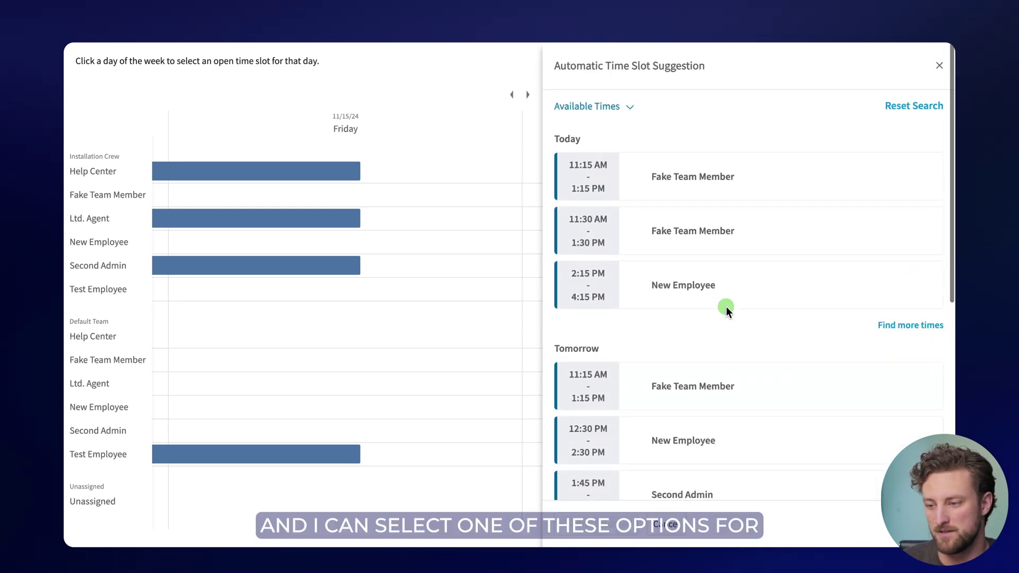
pyautogui.moveTo(752, 290)
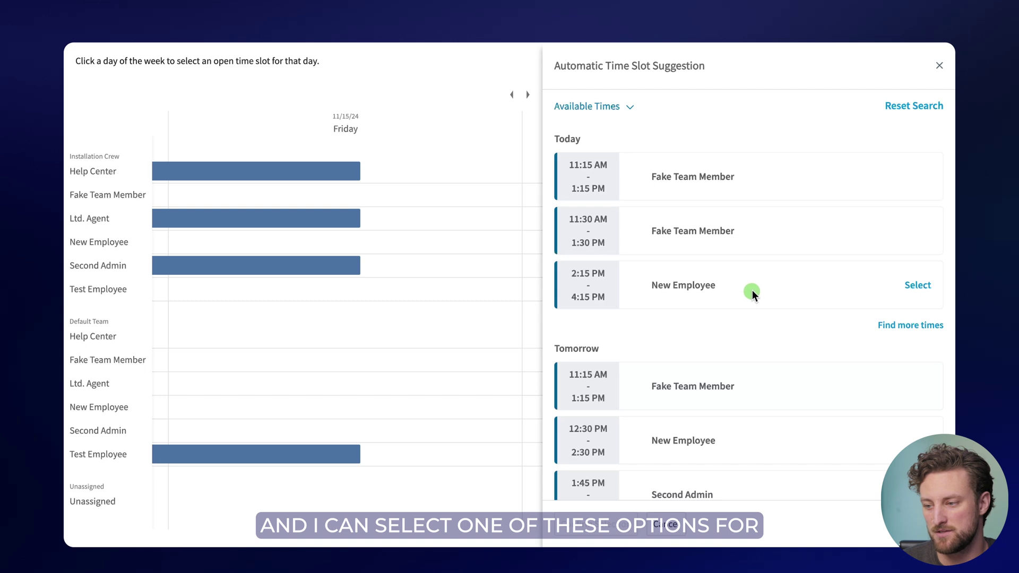
pyautogui.click(915, 286)
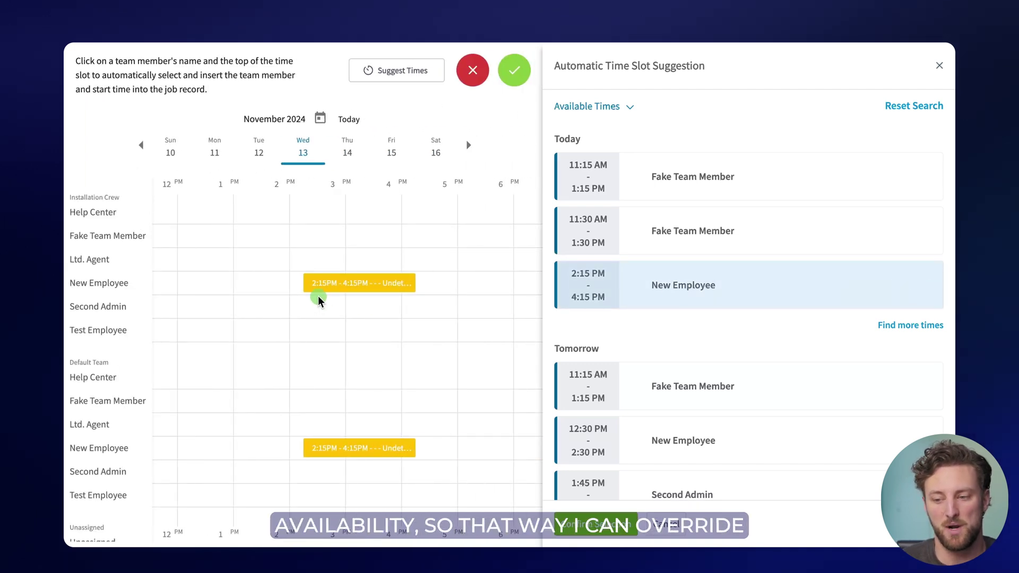
pyautogui.moveTo(583, 281)
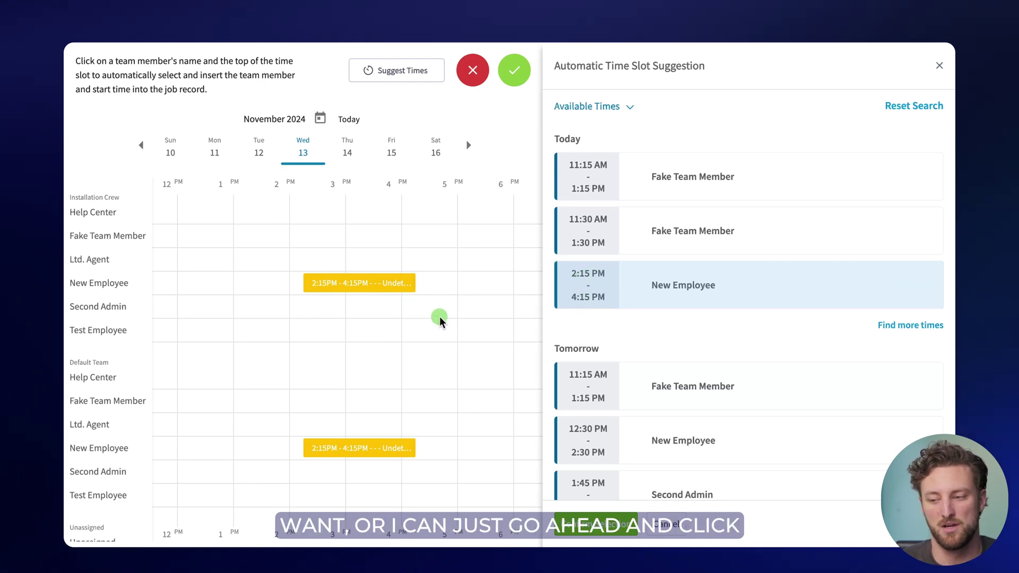
pyautogui.moveTo(613, 390)
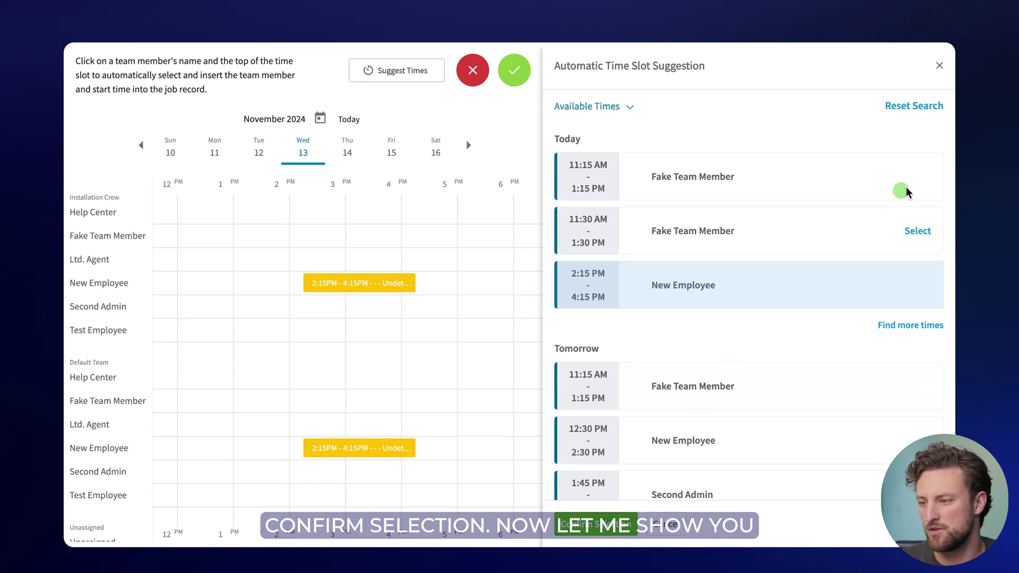
pyautogui.click(917, 107)
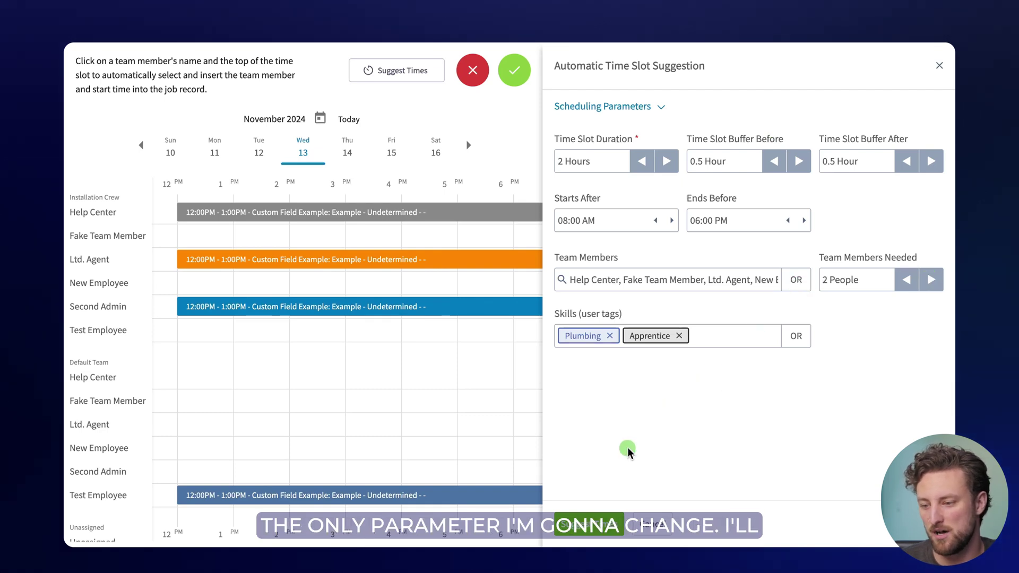
# - Suggest two-person slots and confirm the Sunday Nov 17 2:30 PM slot for the job
pyautogui.click(593, 524)
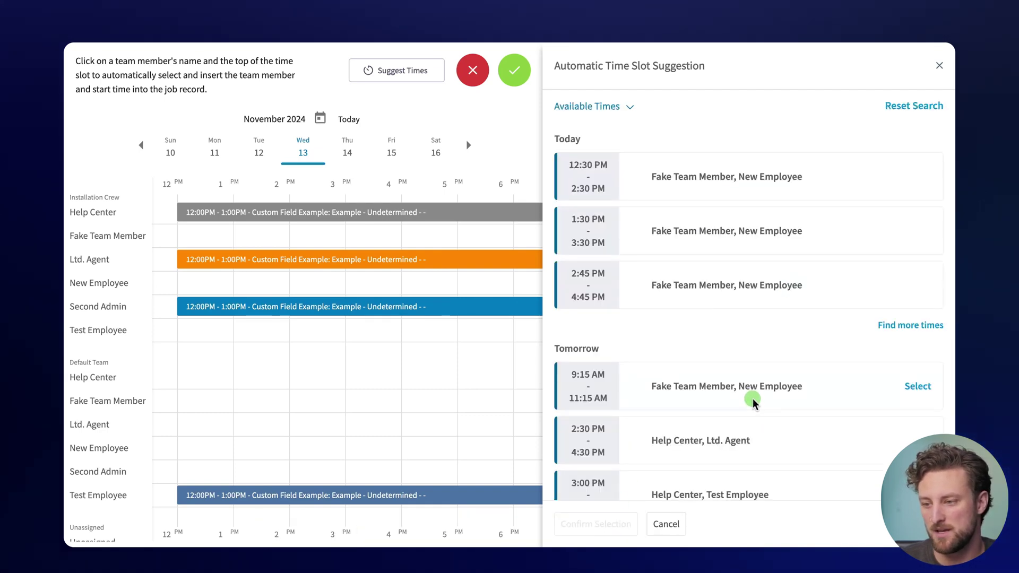
pyautogui.scroll(-2, 728, 344)
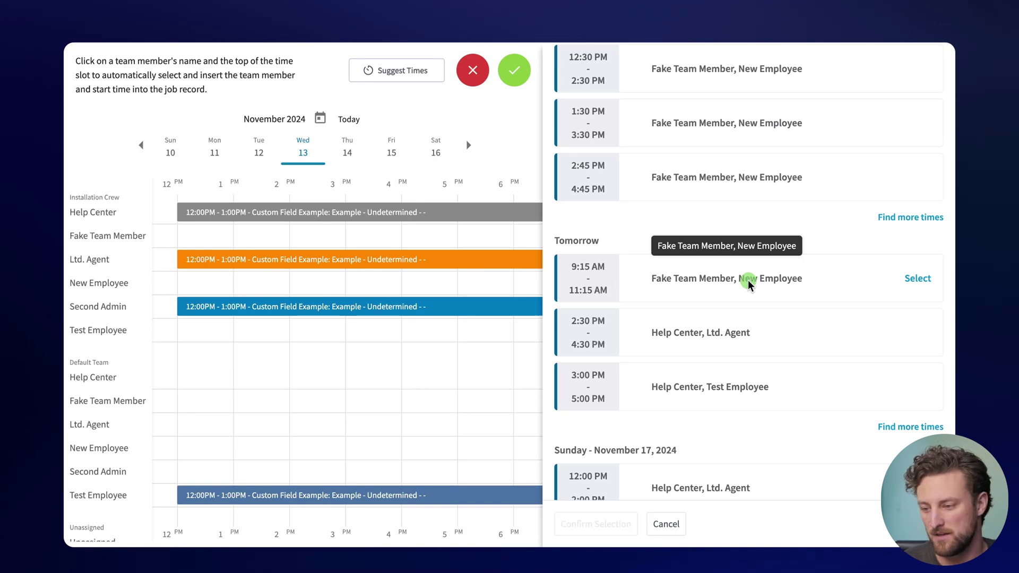
pyautogui.scroll(-2, 710, 358)
pyautogui.scroll(-5, 710, 358)
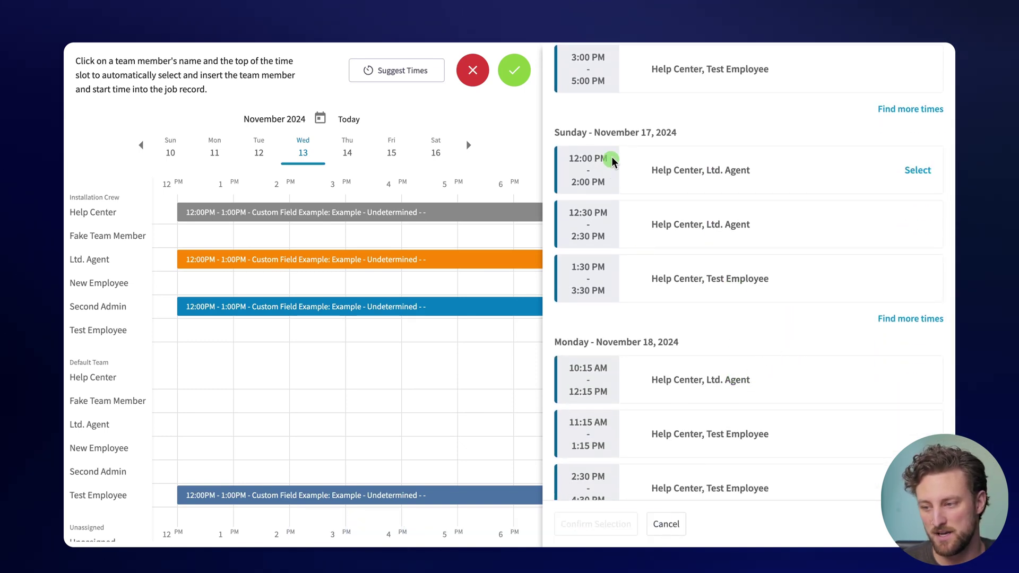
pyautogui.click(903, 318)
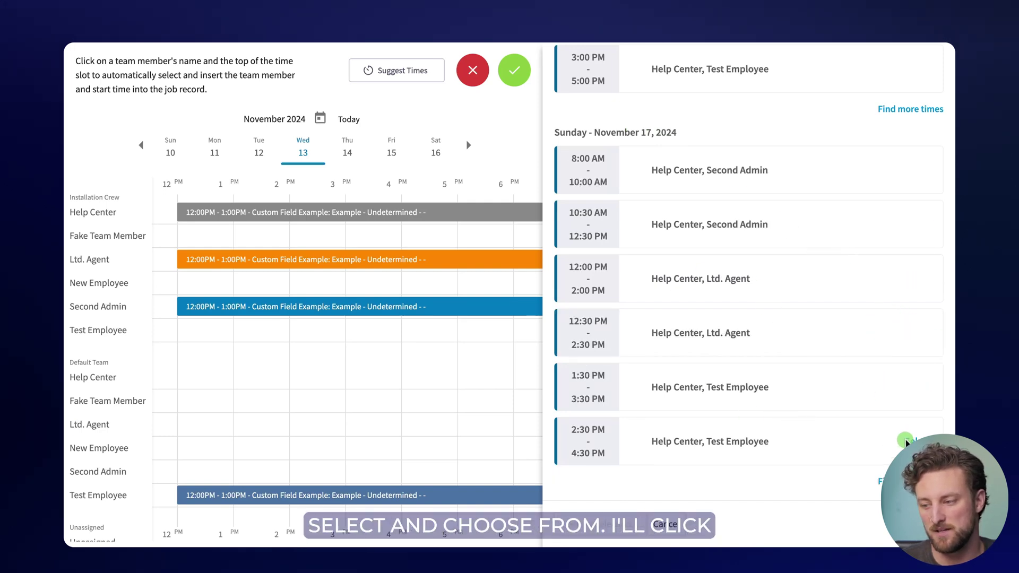
pyautogui.click(914, 441)
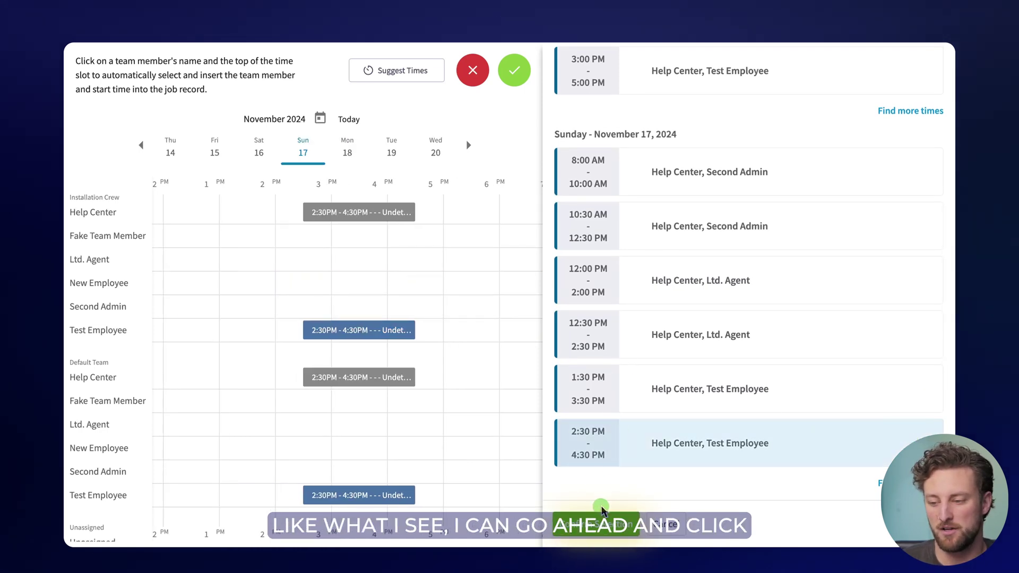
pyautogui.click(603, 510)
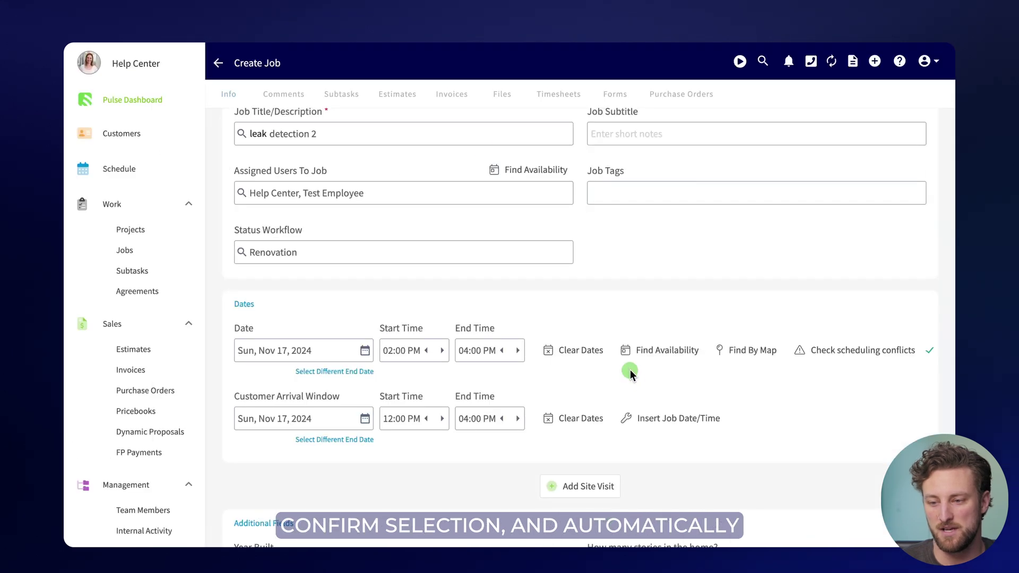